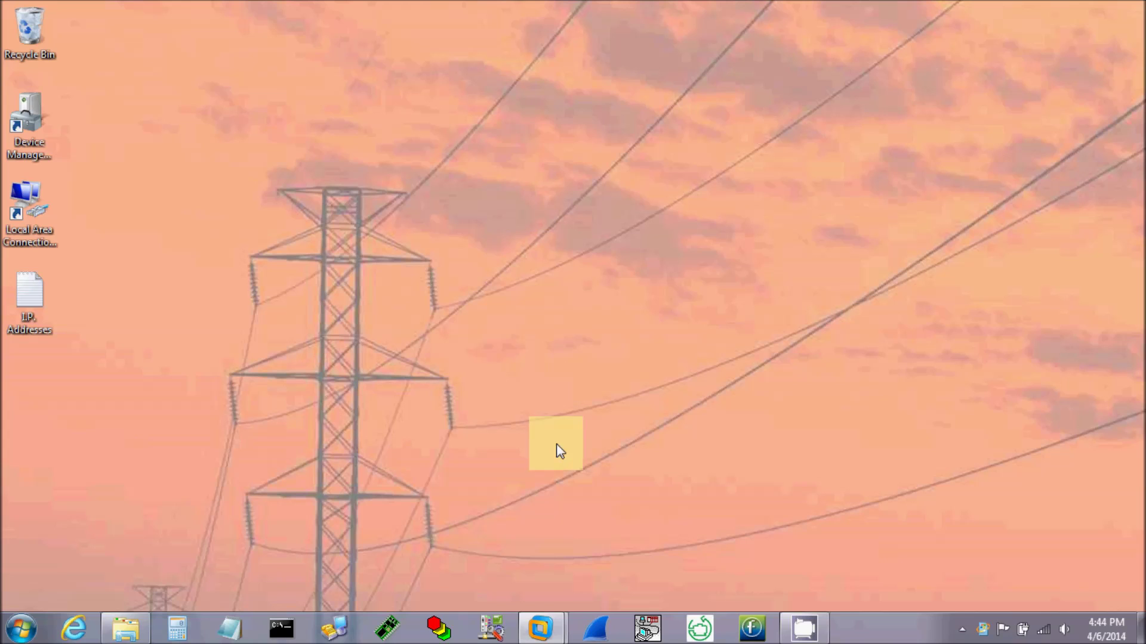
Bring the VMware virtual machine running RSLogix 5000 to full screen
mouse_move(540, 627)
left_click(661, 538)
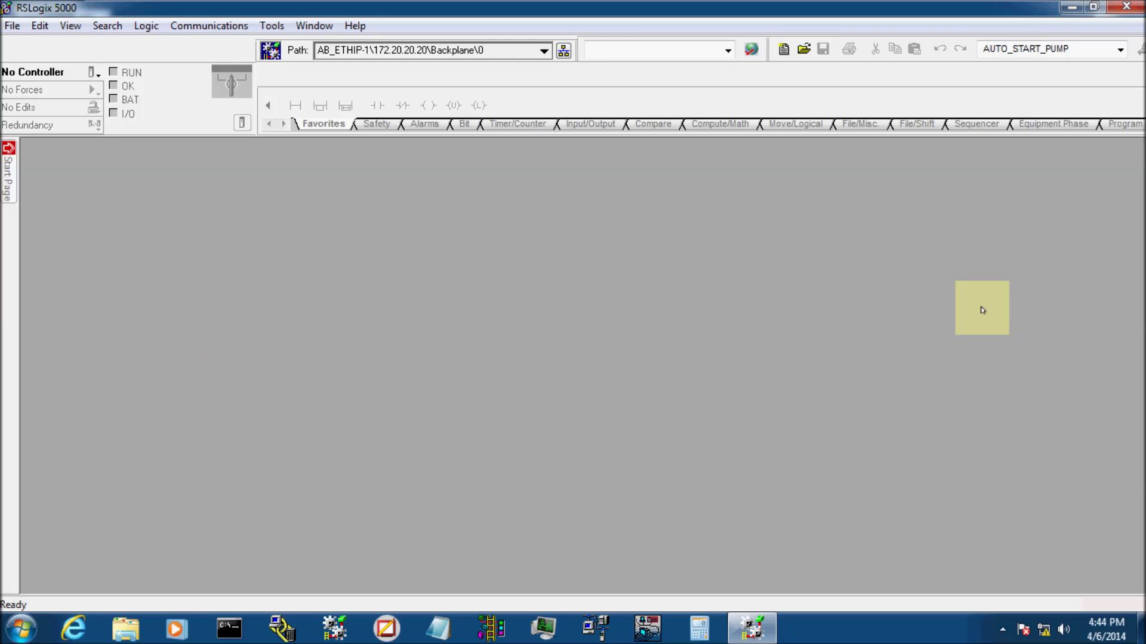
Start a new controller project with 1769-L32E CompactLogix5332E as the controller type
left_click(12, 25)
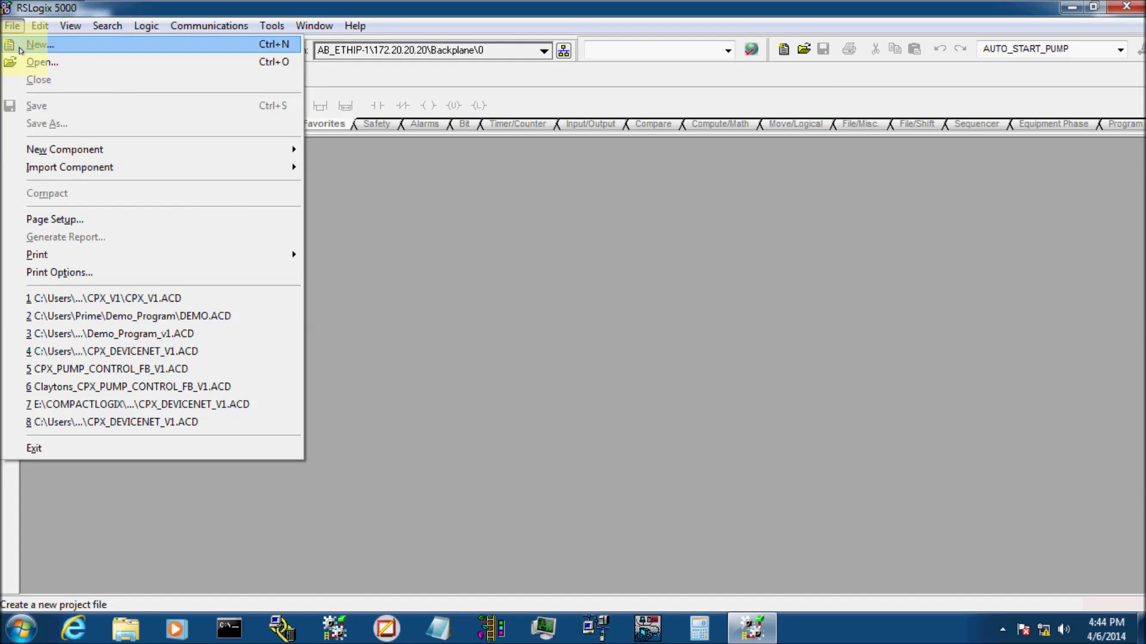
left_click(17, 48)
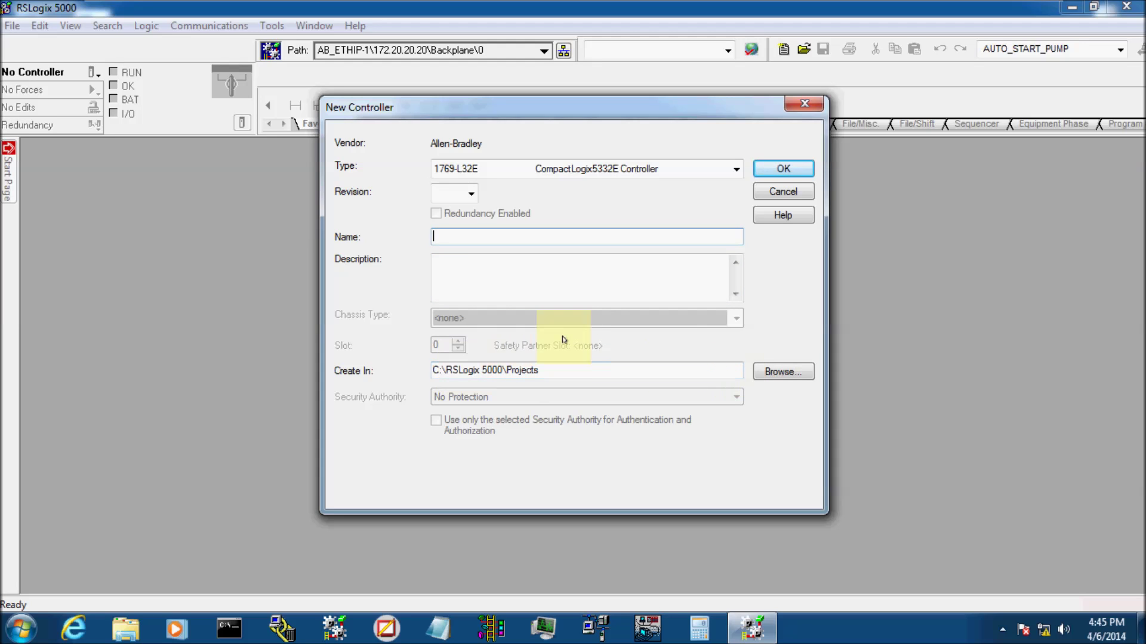
left_click(737, 170)
scroll(583, 162, "down", 8)
scroll(600, 236, "up", 10)
scroll(591, 223, "up", 7)
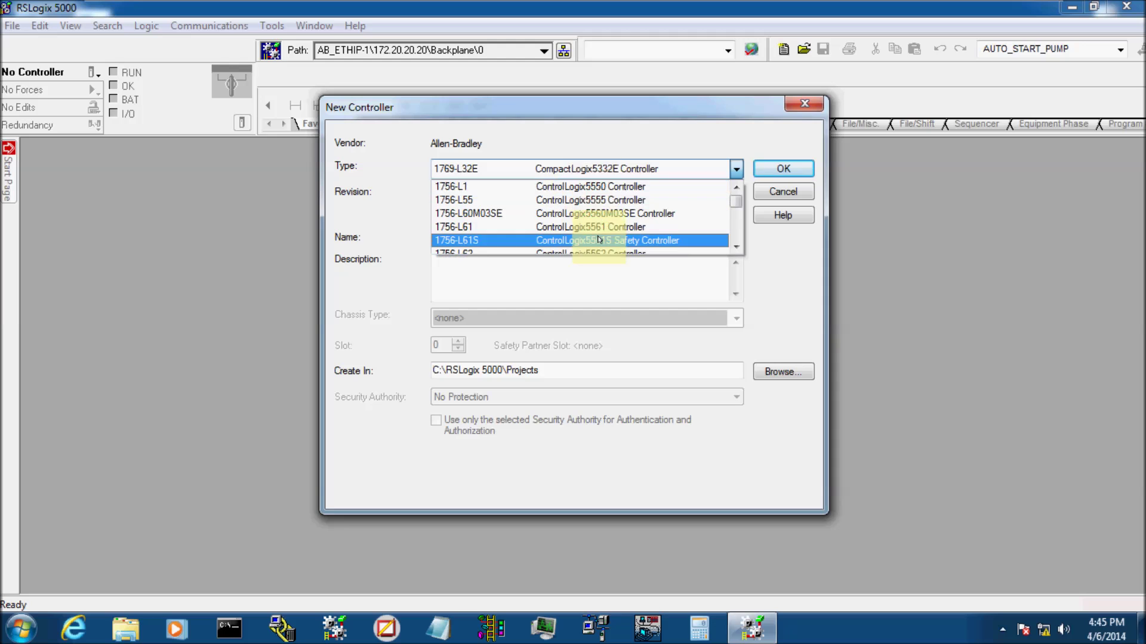
scroll(599, 239, "down", 2)
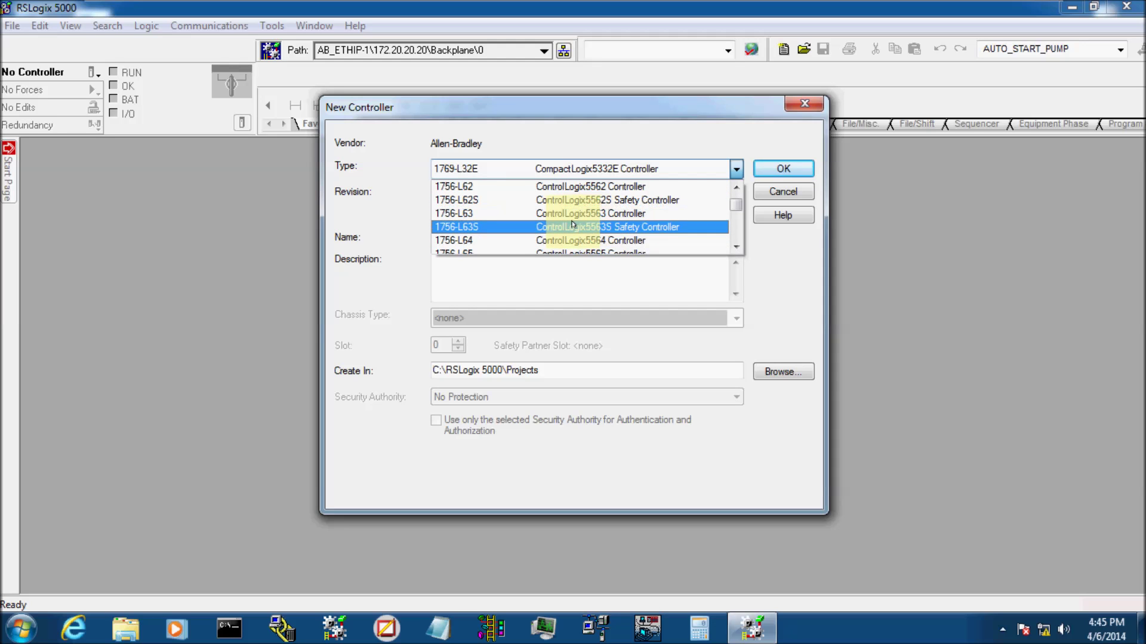
left_click(475, 169)
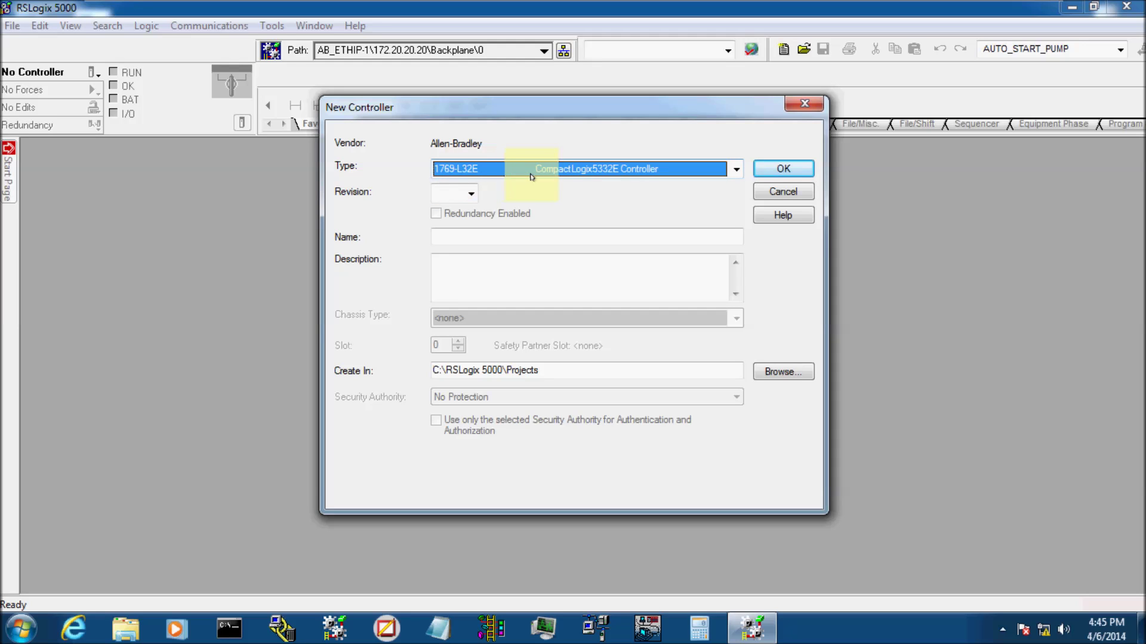
left_click(471, 193)
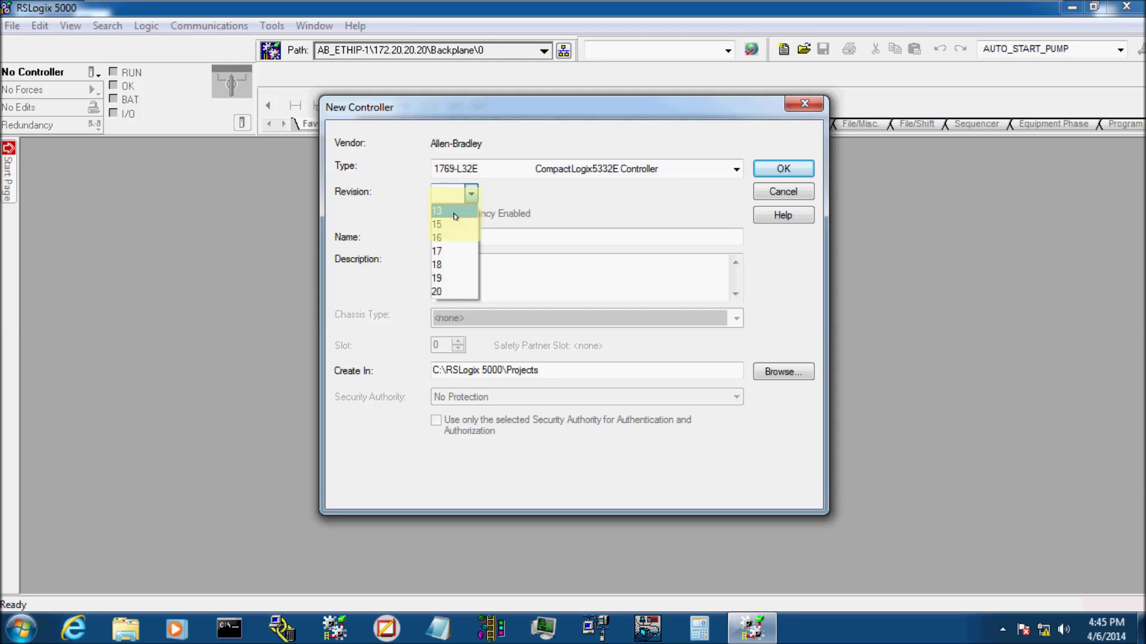
Give the controller revision 20, name CLAYTON_TEST and description DEMO
left_click(445, 292)
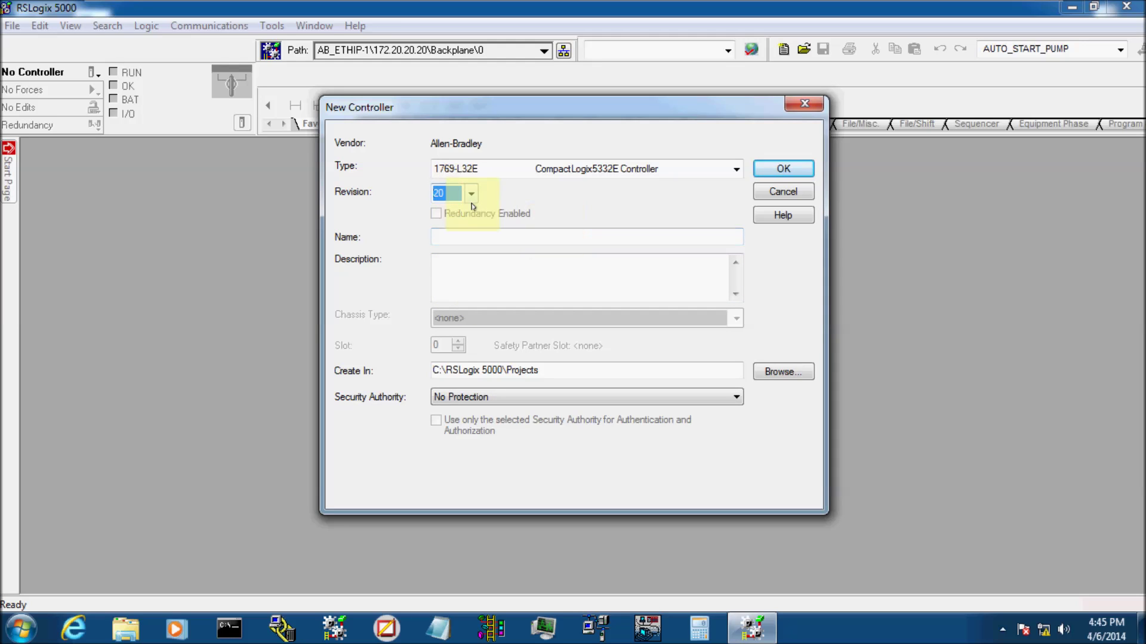
left_click(463, 237)
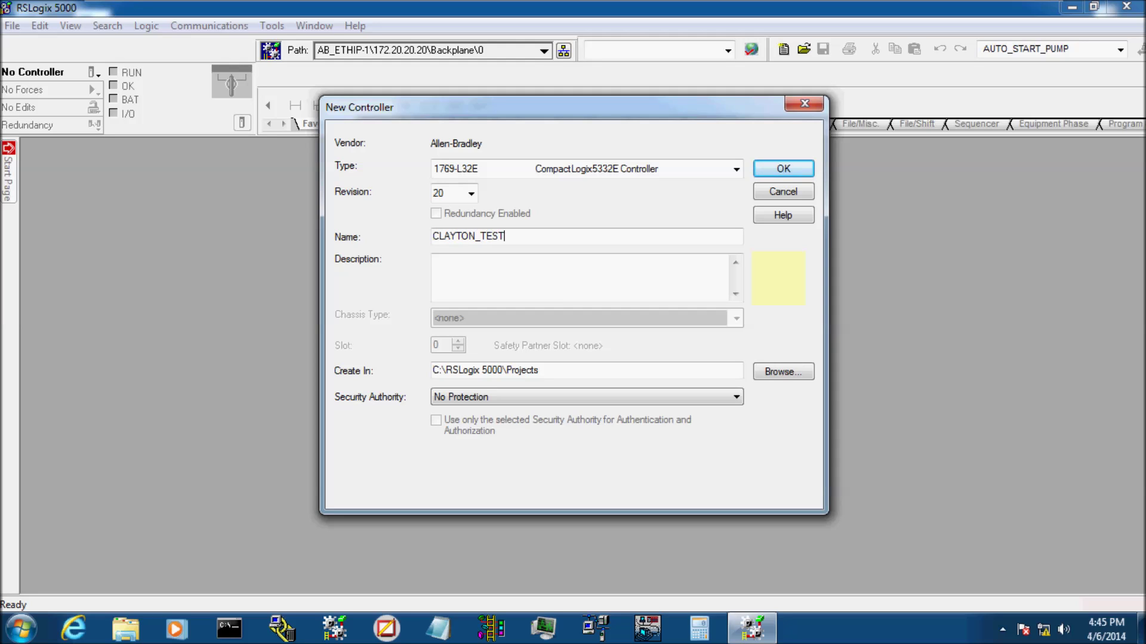
left_click(590, 275)
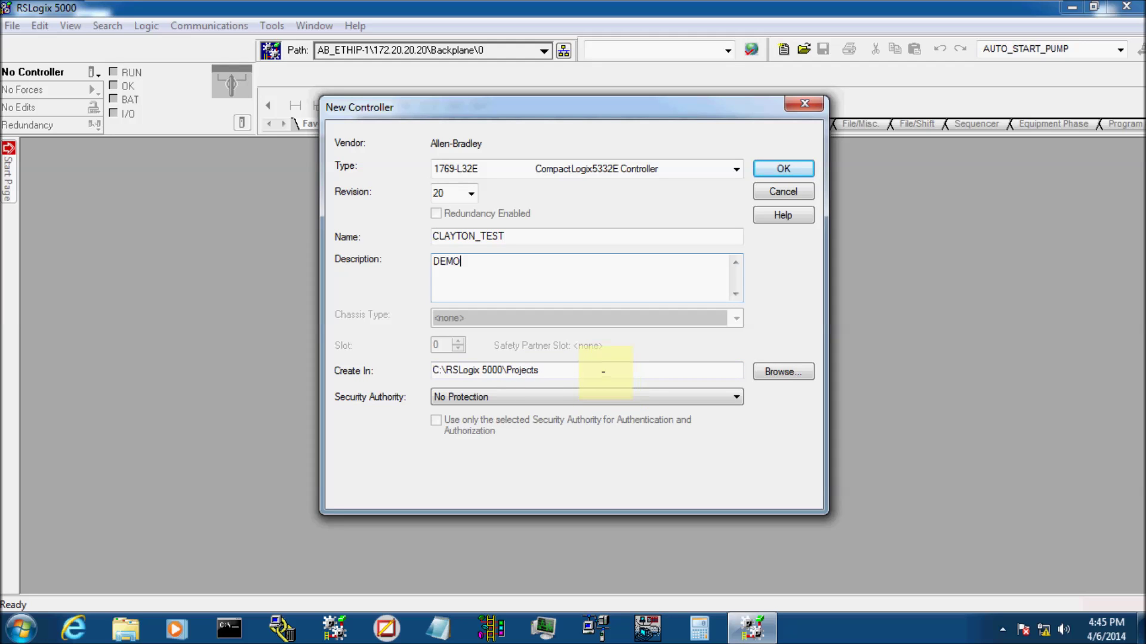
left_click(795, 367)
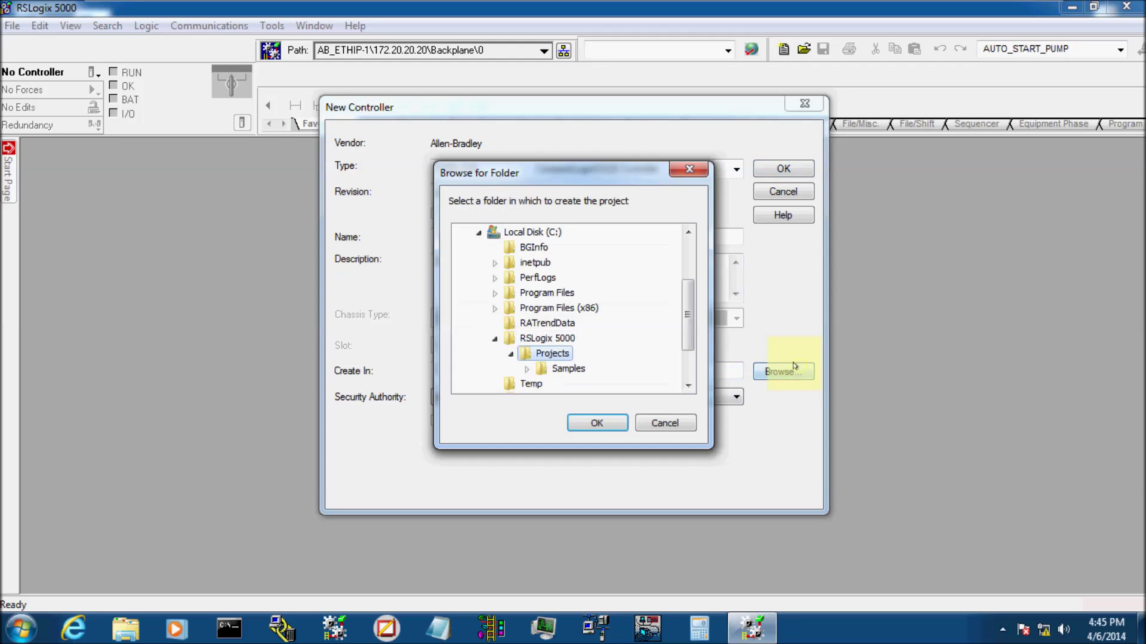
Choose the DEMO folder in the user's home folder as the project location
left_click_drag(680, 320, 681, 263)
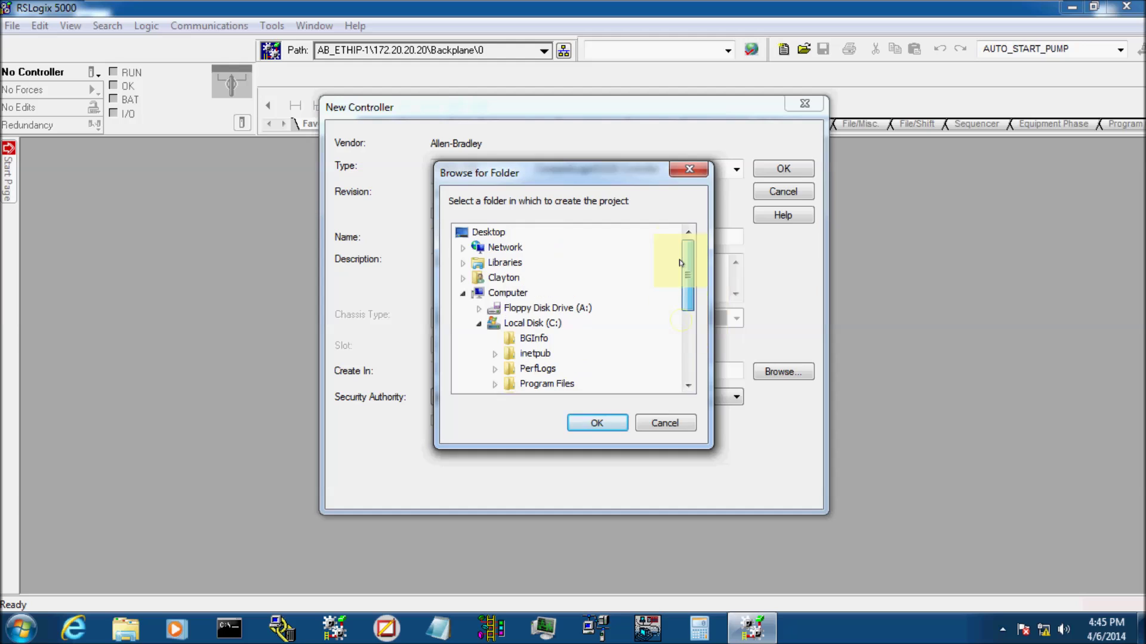
left_click(461, 278)
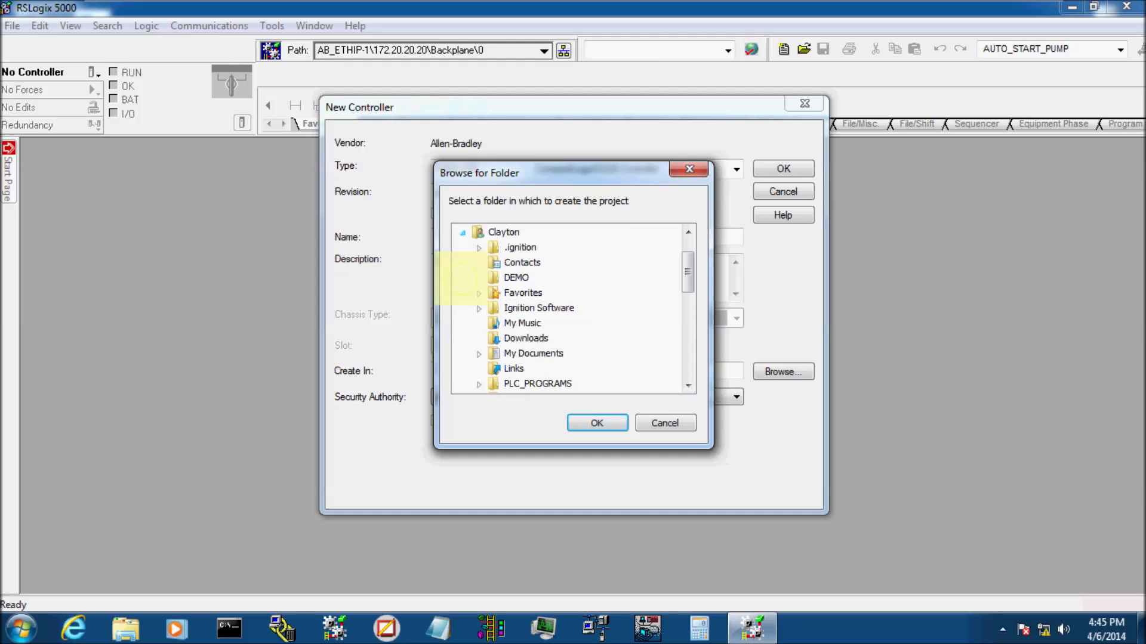
left_click(515, 278)
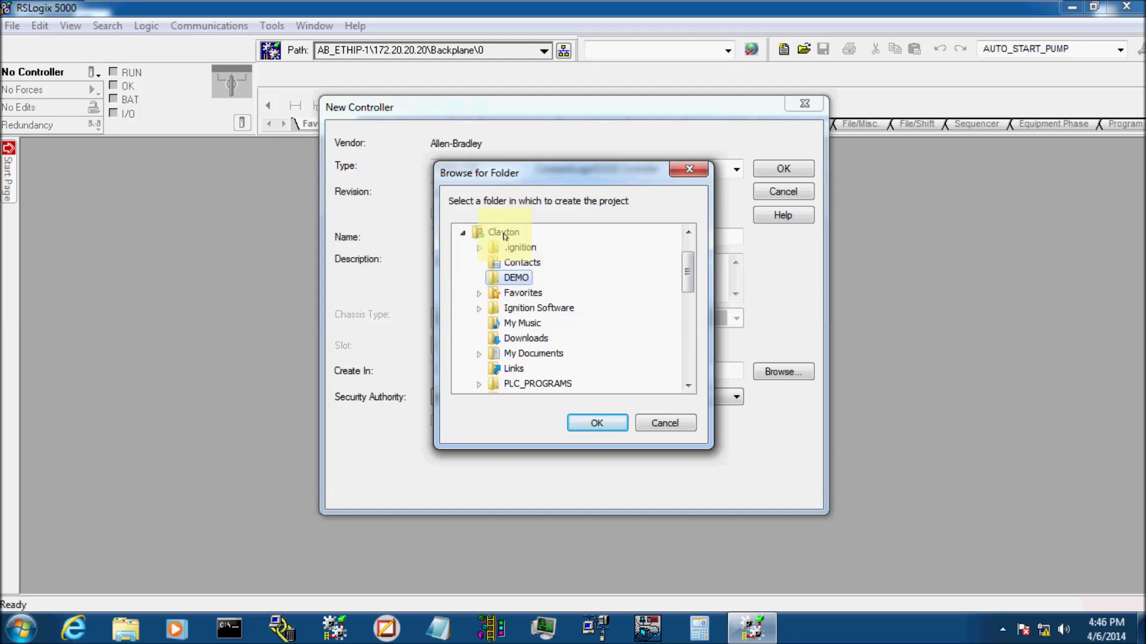
left_click(599, 423)
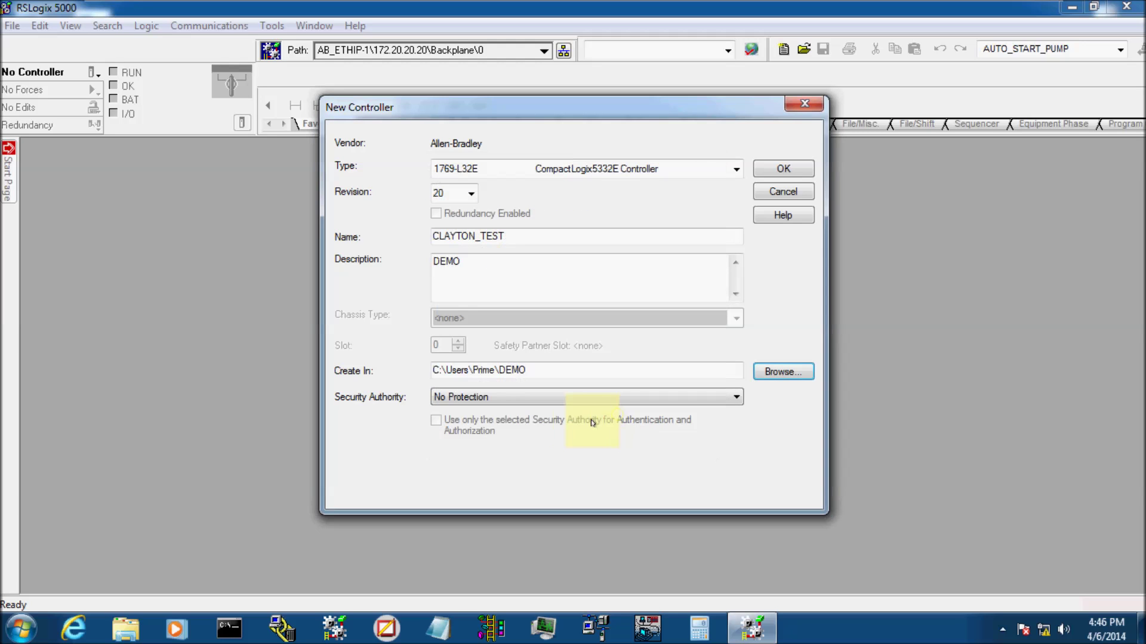
Keep No Protection security and create the CLAYTON_TEST project
left_click(736, 397)
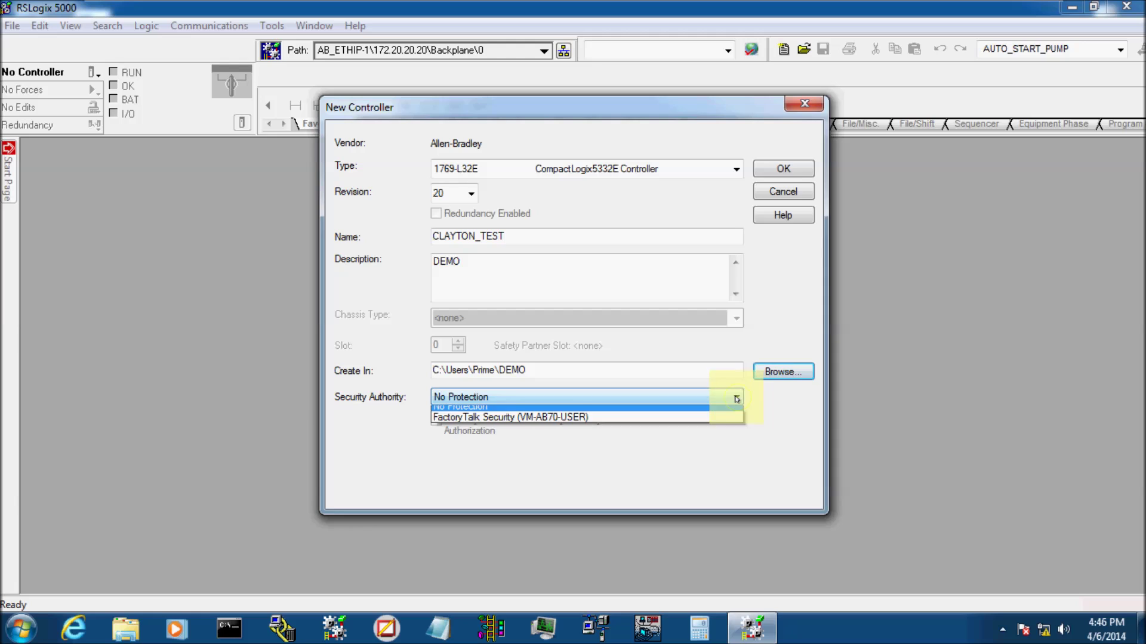
left_click(624, 411)
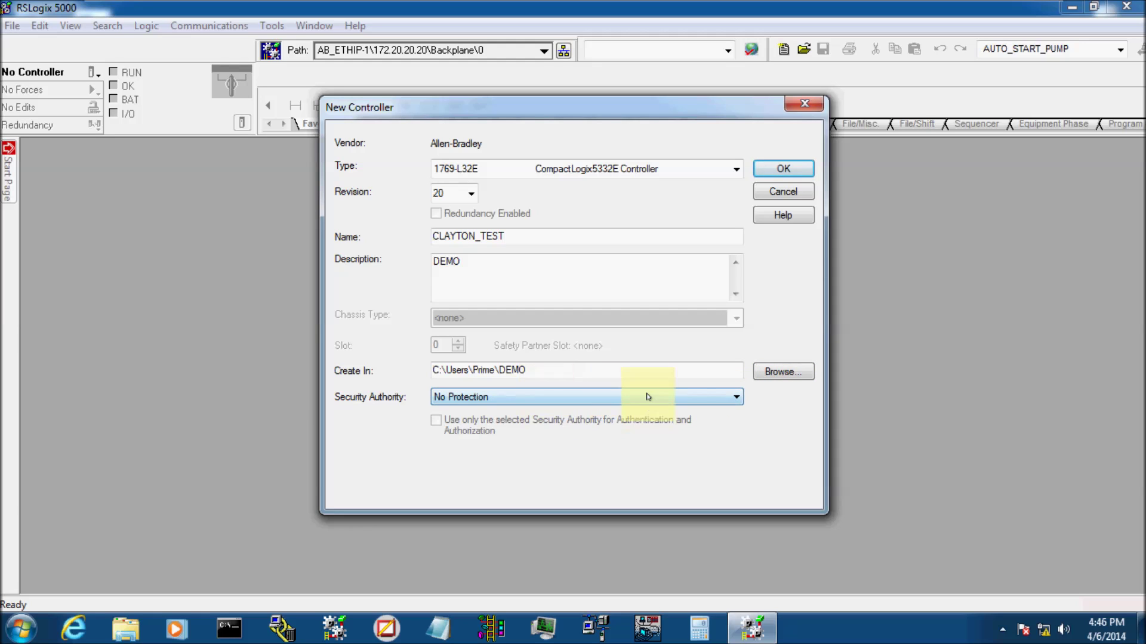
left_click(737, 397)
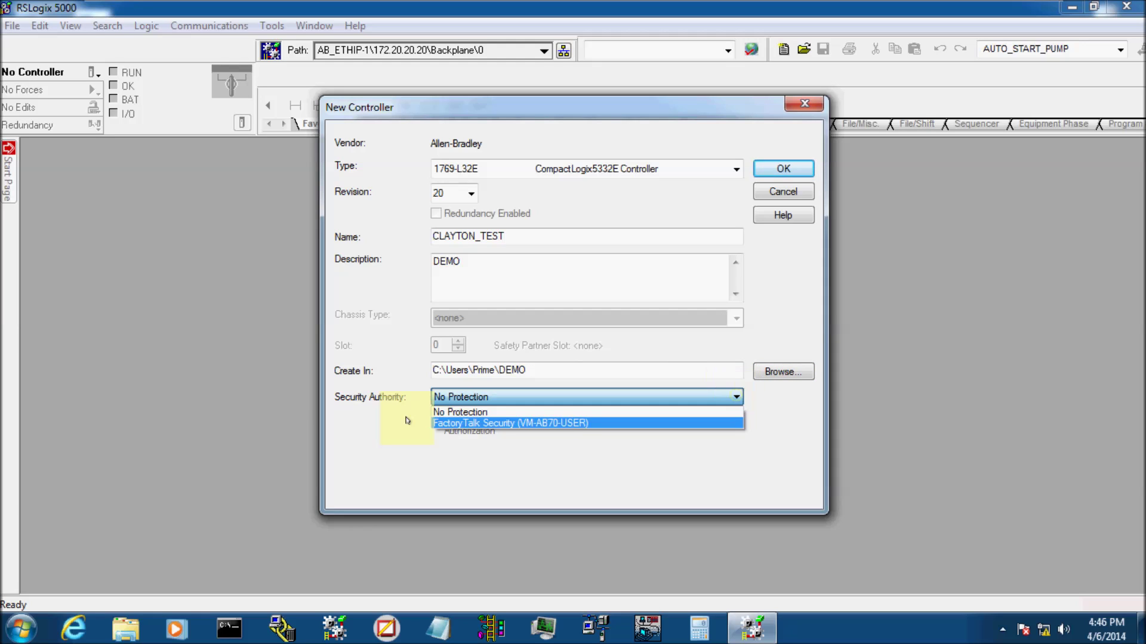
left_click(517, 412)
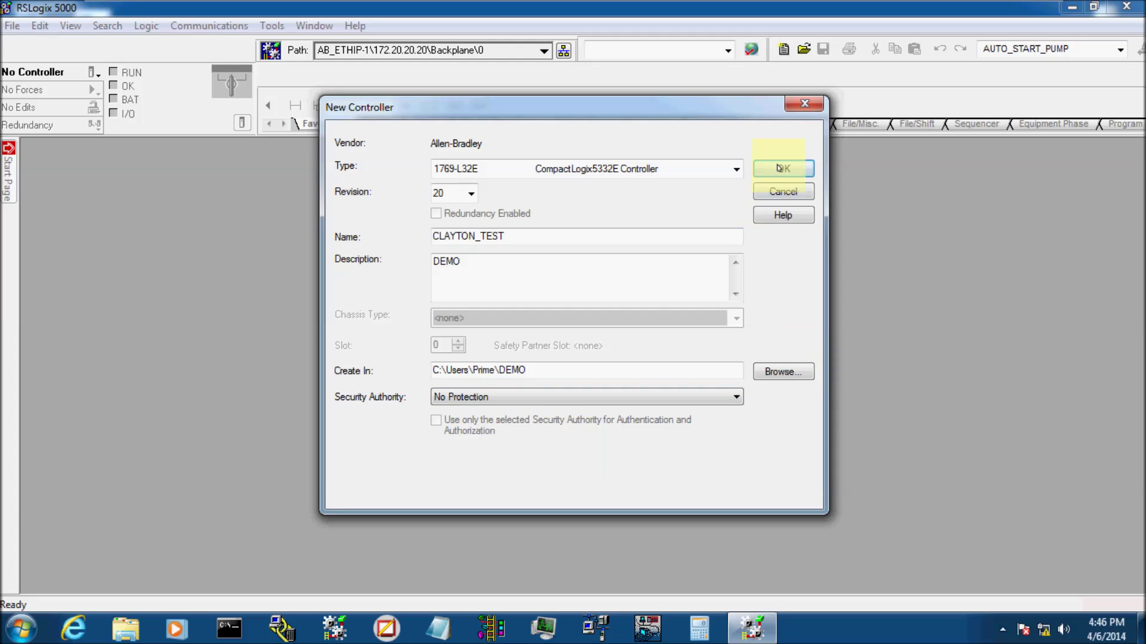
left_click(796, 169)
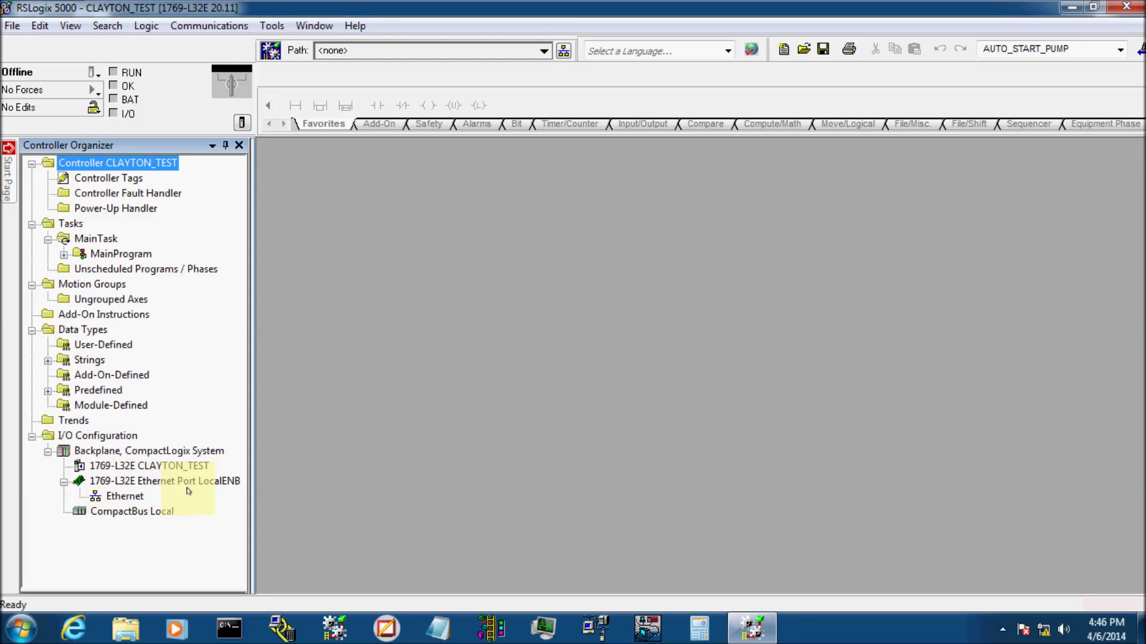
Bring up the module actions for CompactBus Local in the I/O Configuration
left_click(122, 513)
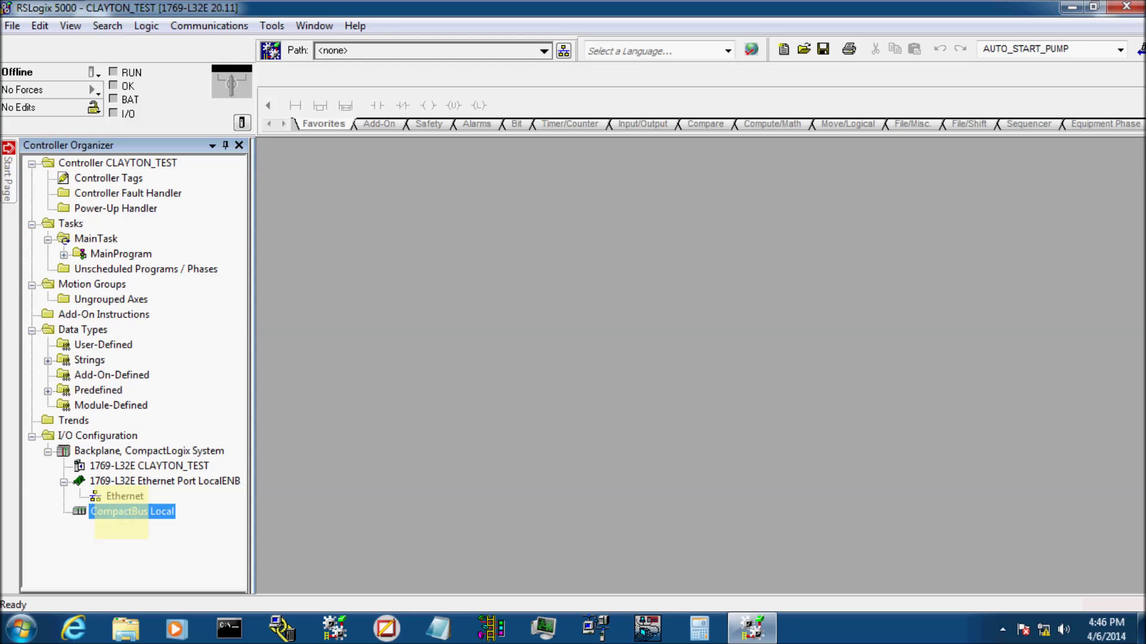
right_click(122, 514)
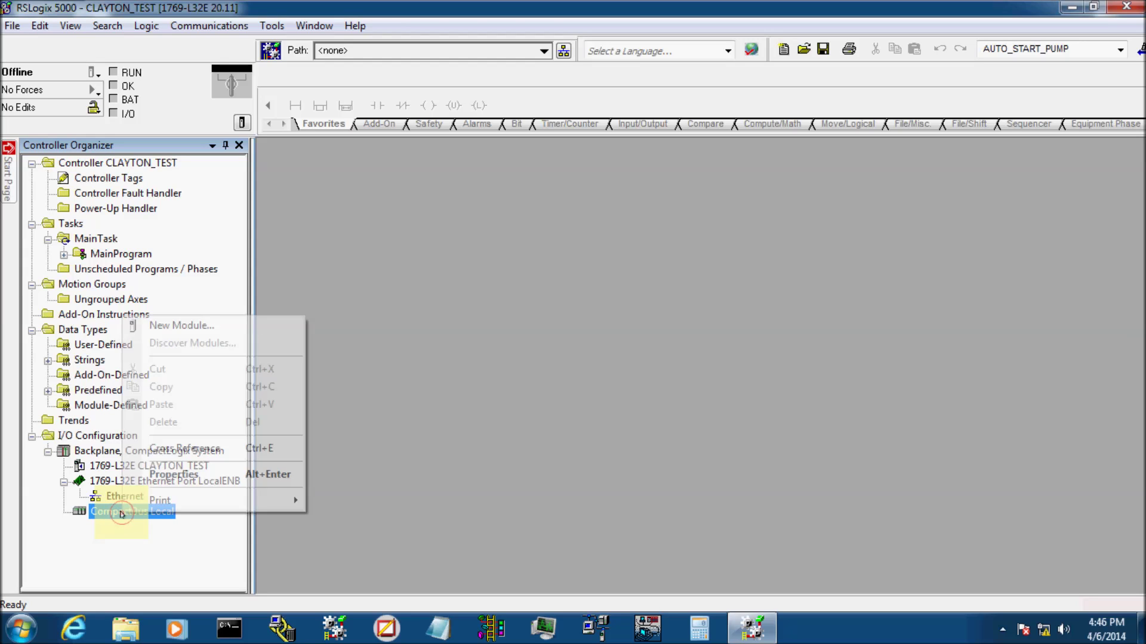
Search the module catalog for IQ and create a 1769-IQ16 24V DC input module
left_click(210, 326)
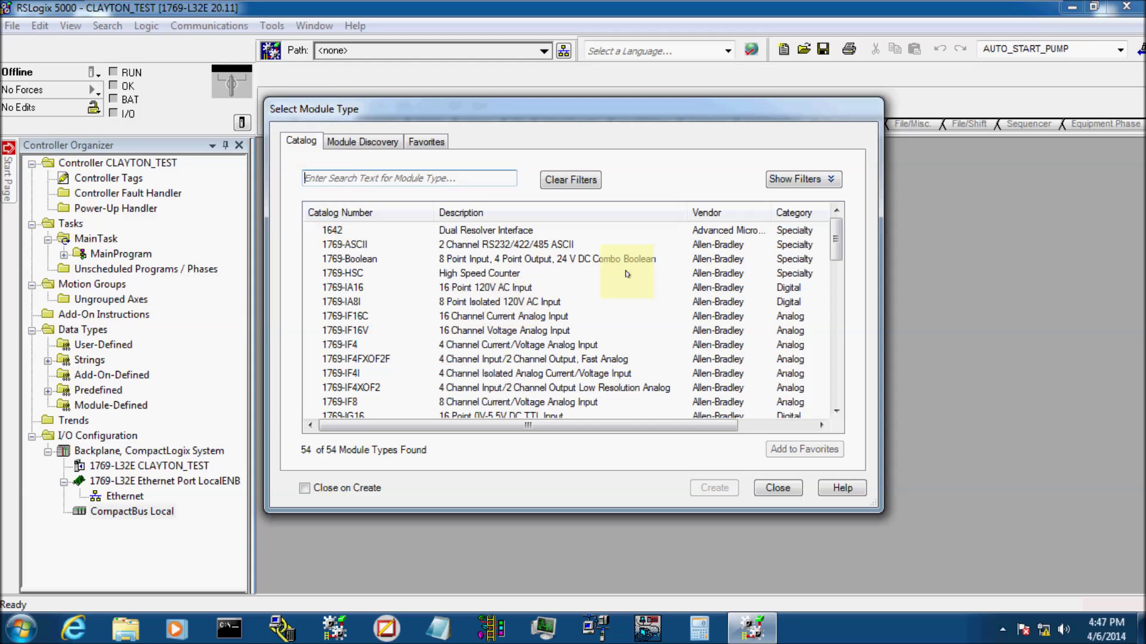
left_click(710, 288)
scroll(716, 358, "down", 12)
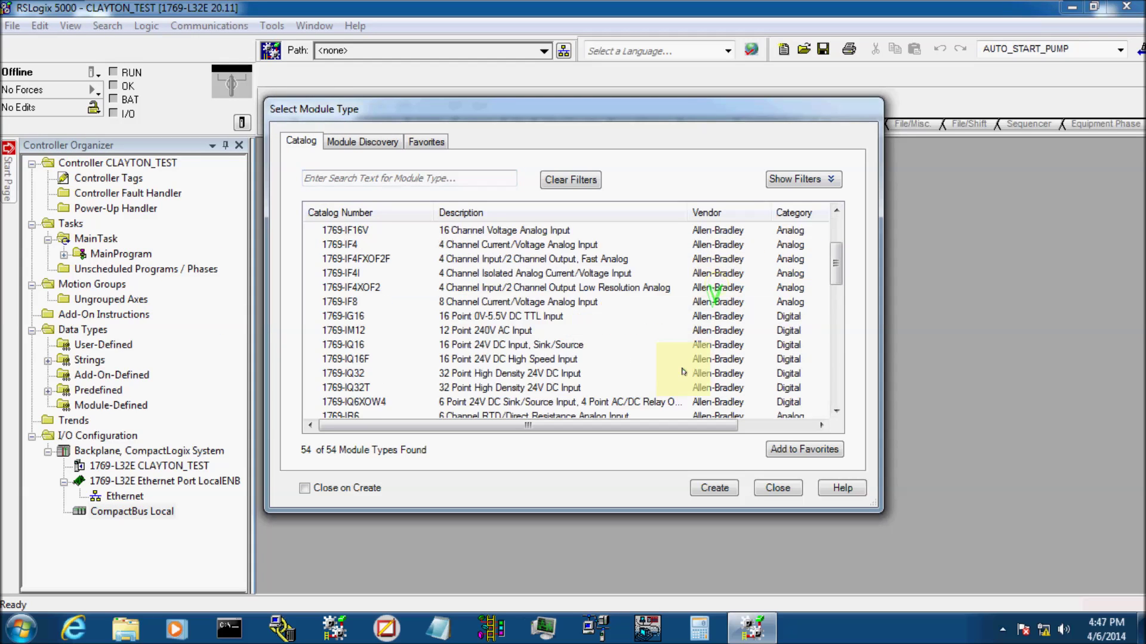
scroll(684, 375, "up", 12)
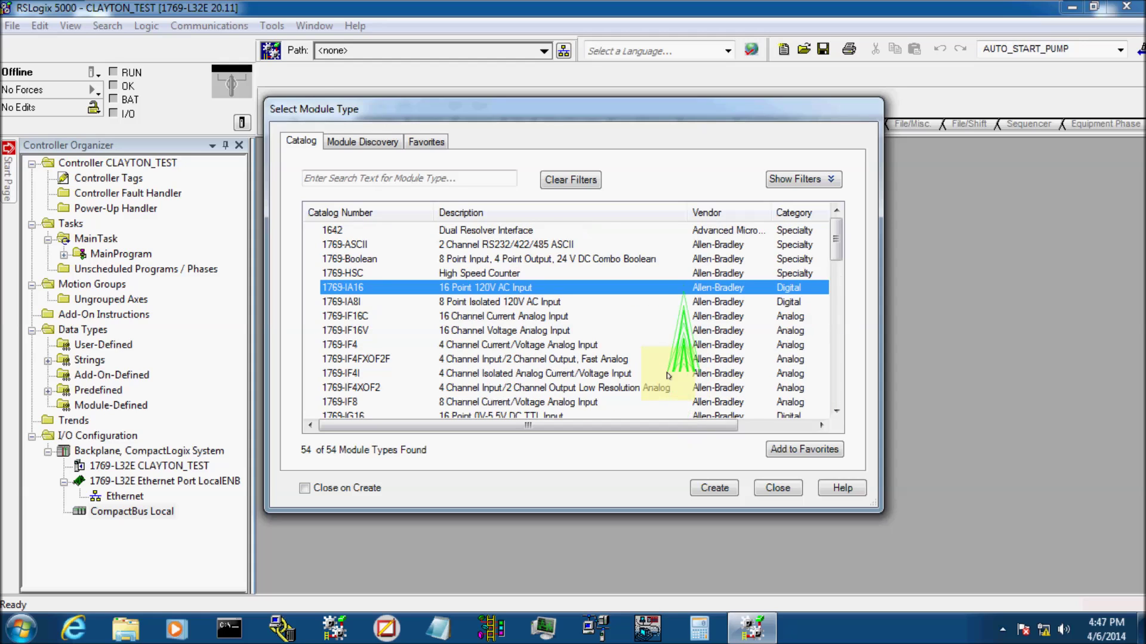
left_click(367, 179)
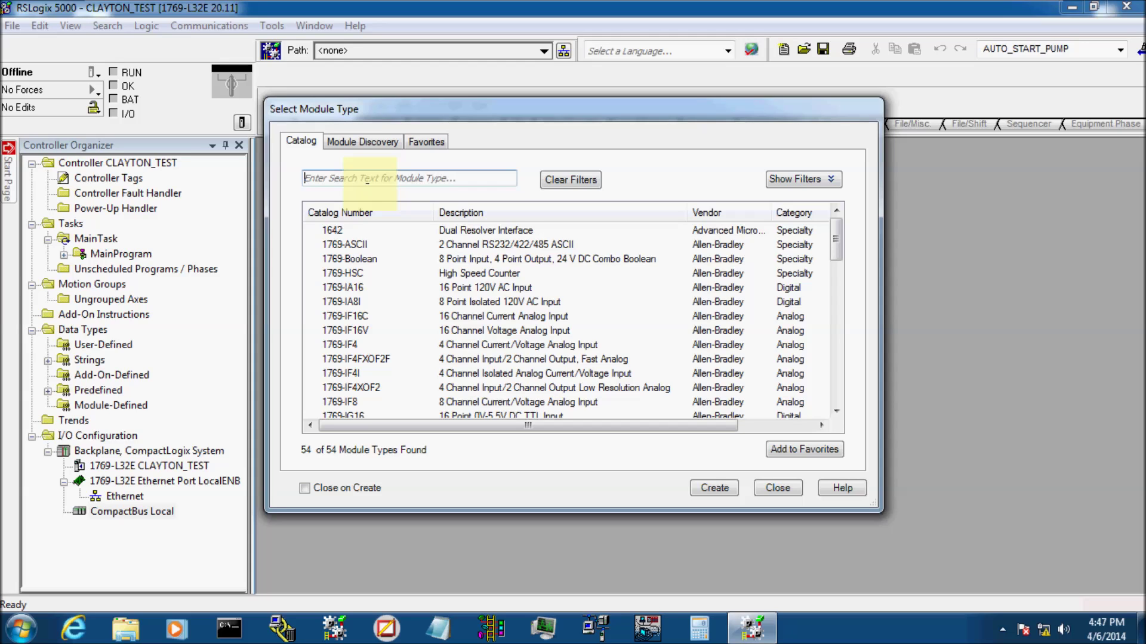
type("IQ")
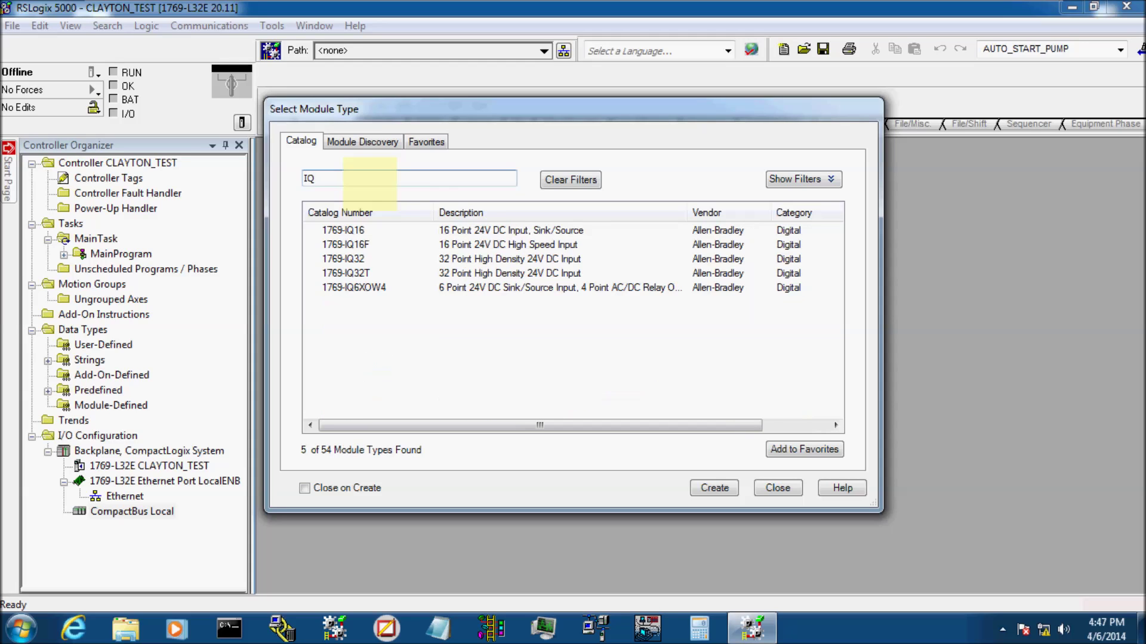
left_click(494, 232)
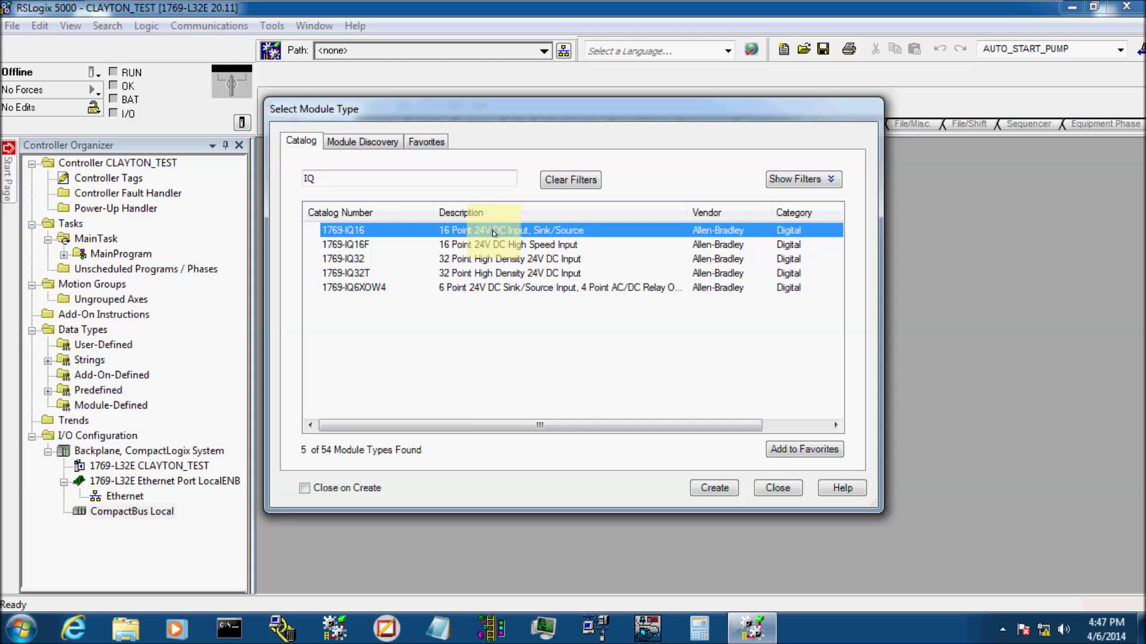
left_click(719, 490)
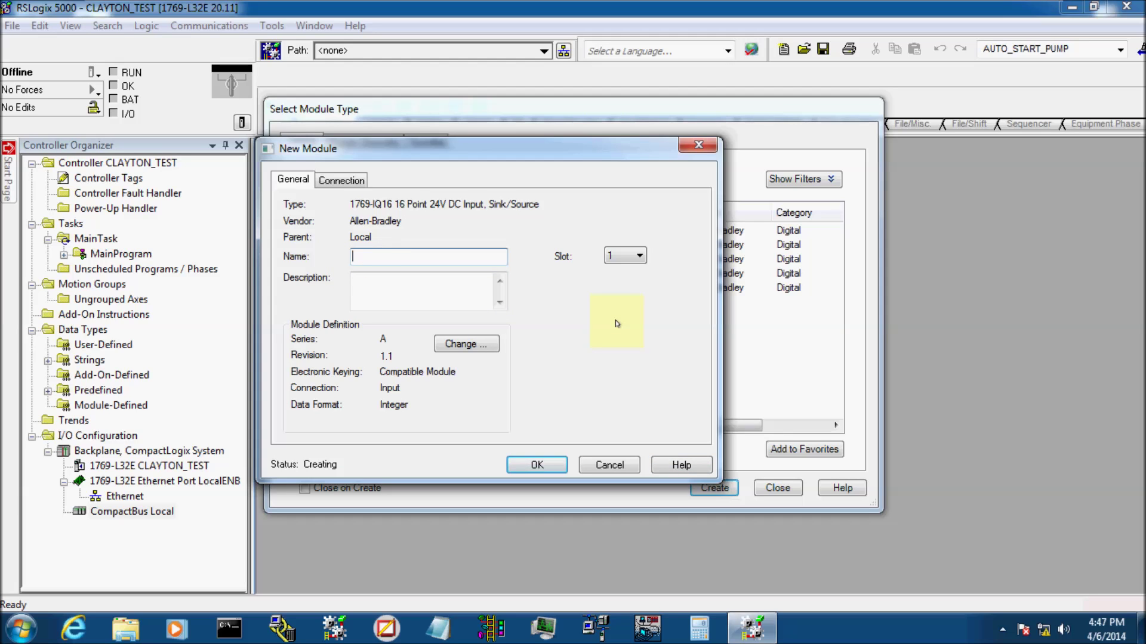
Name the input module DI_1, set its revision to 3, and add it in slot 1
type("DI_1")
left_click(478, 345)
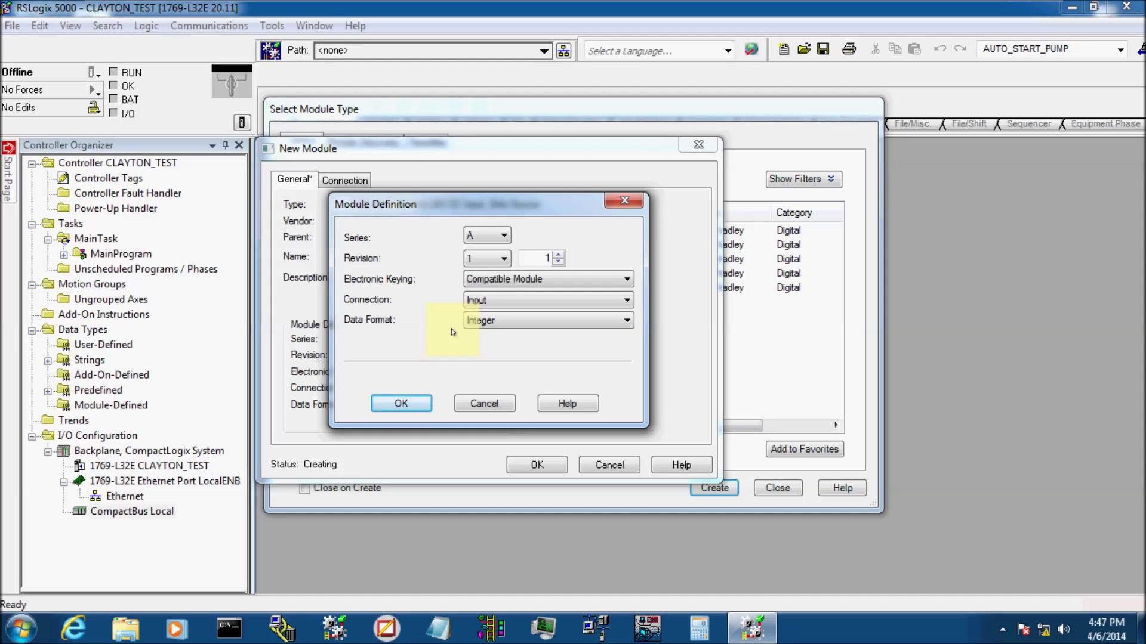
left_click(480, 258)
left_click(489, 286)
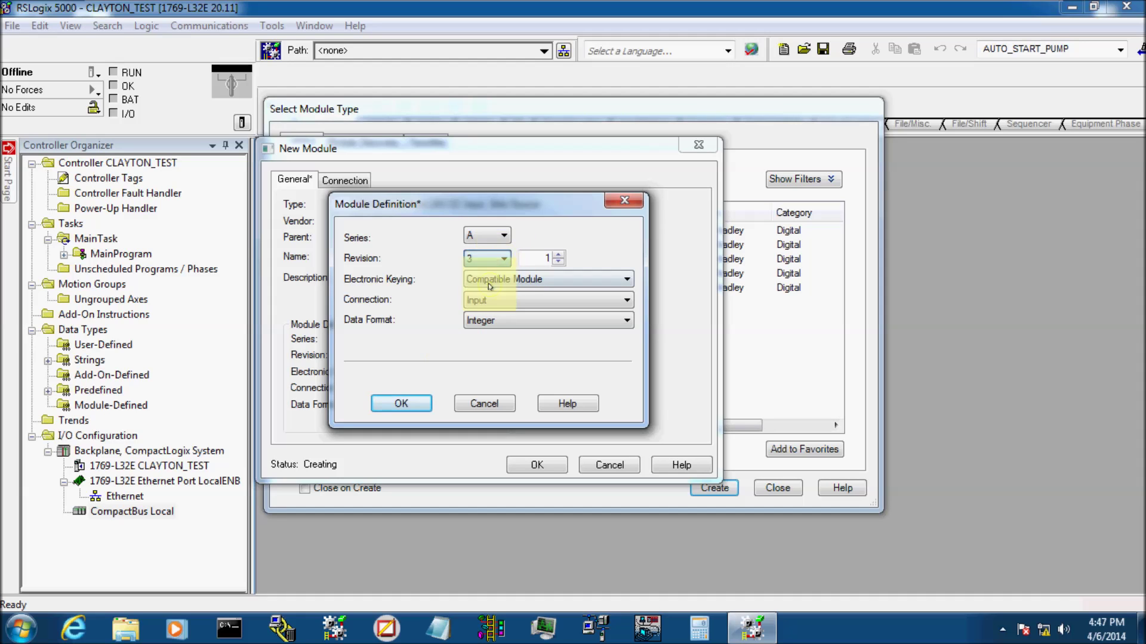
left_click(412, 408)
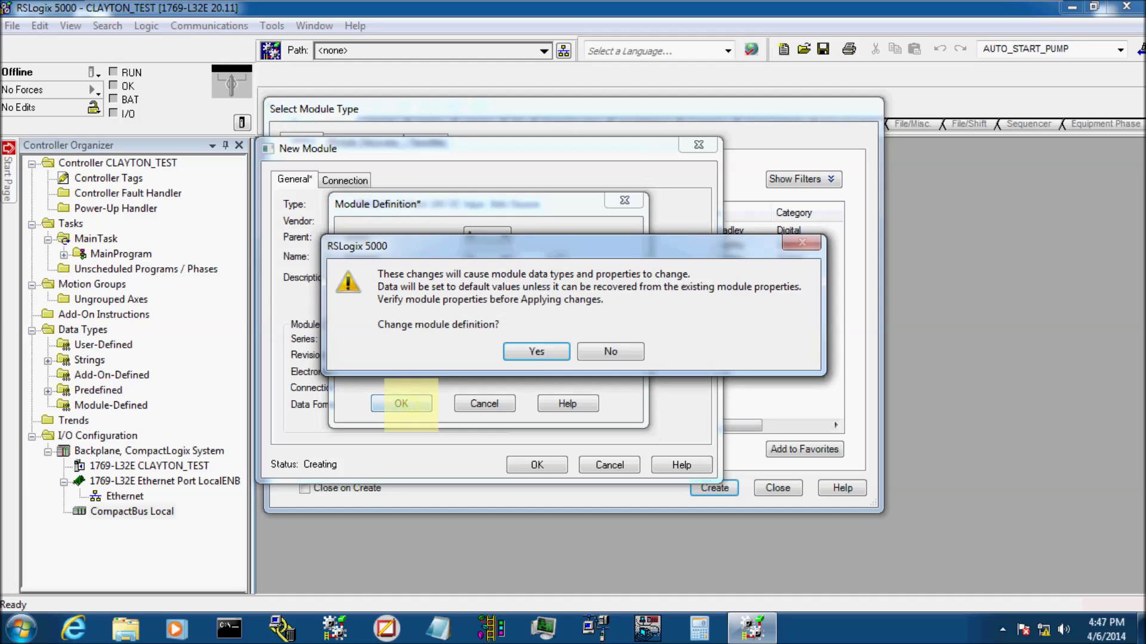
left_click(549, 351)
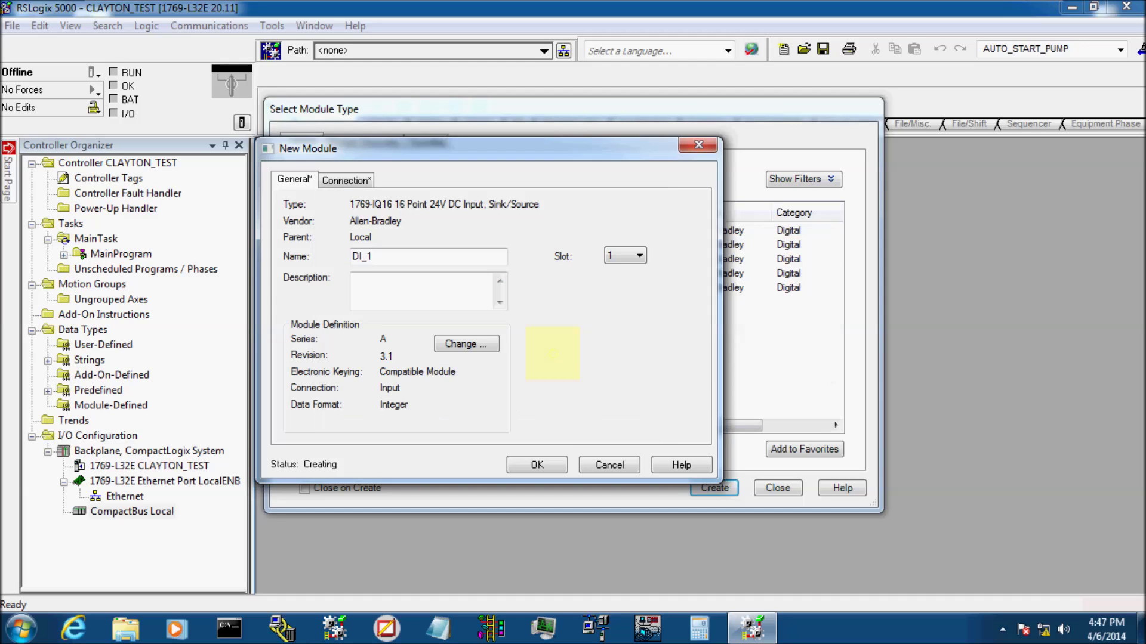
left_click(540, 467)
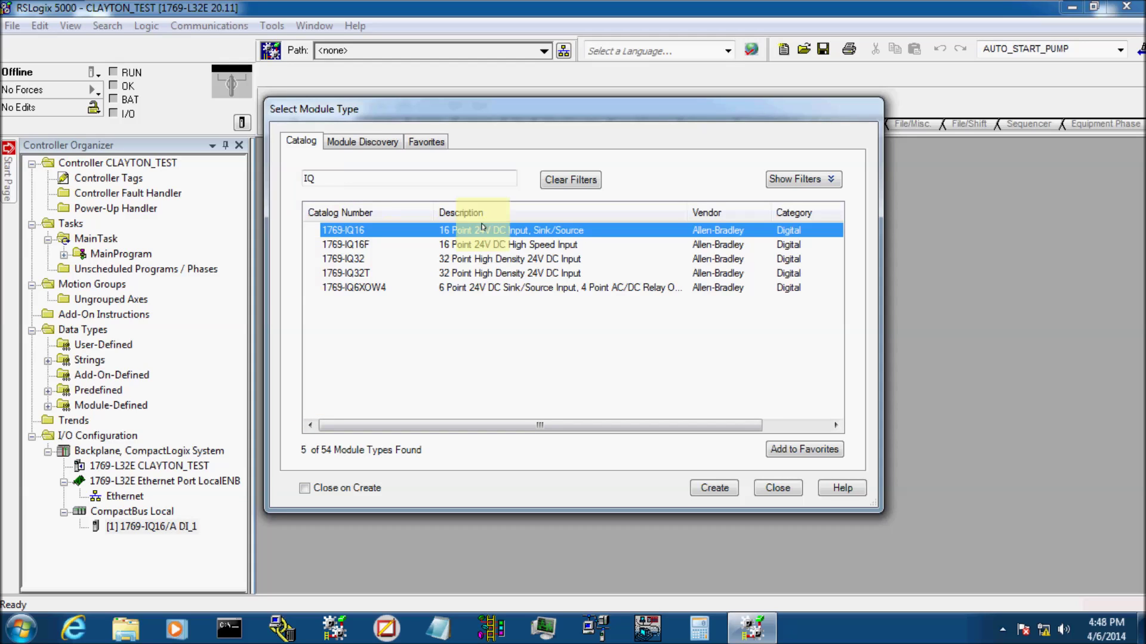
left_click(722, 487)
Name the second 1769-IQ16 module DI_2, set revision 3, and add it in slot 2
left_click(393, 256)
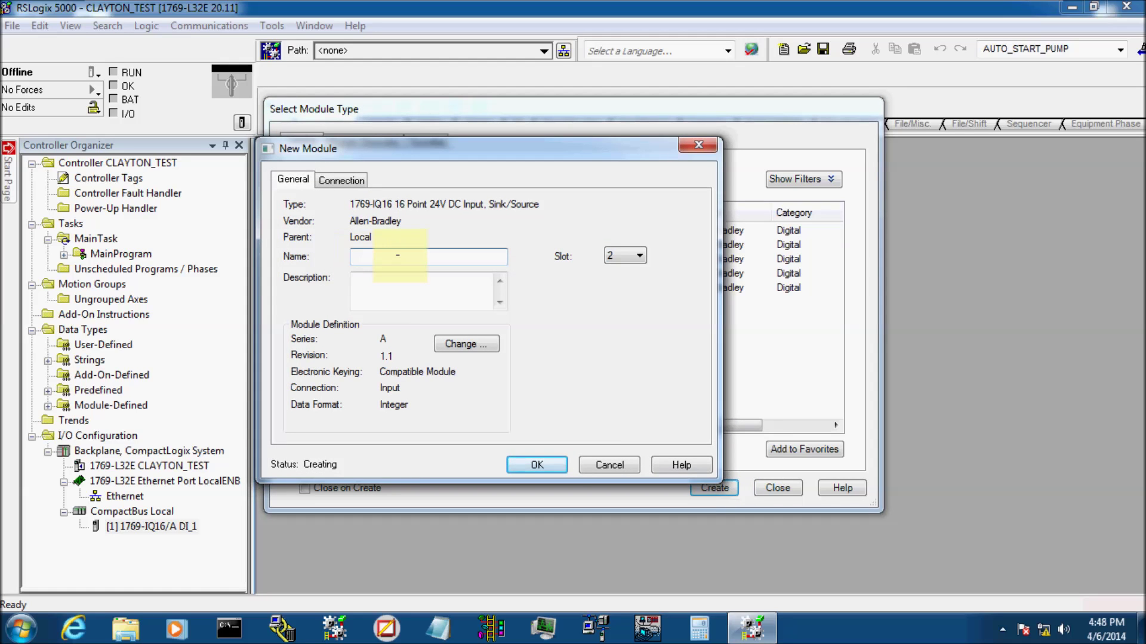
type("DI_2")
left_click(460, 344)
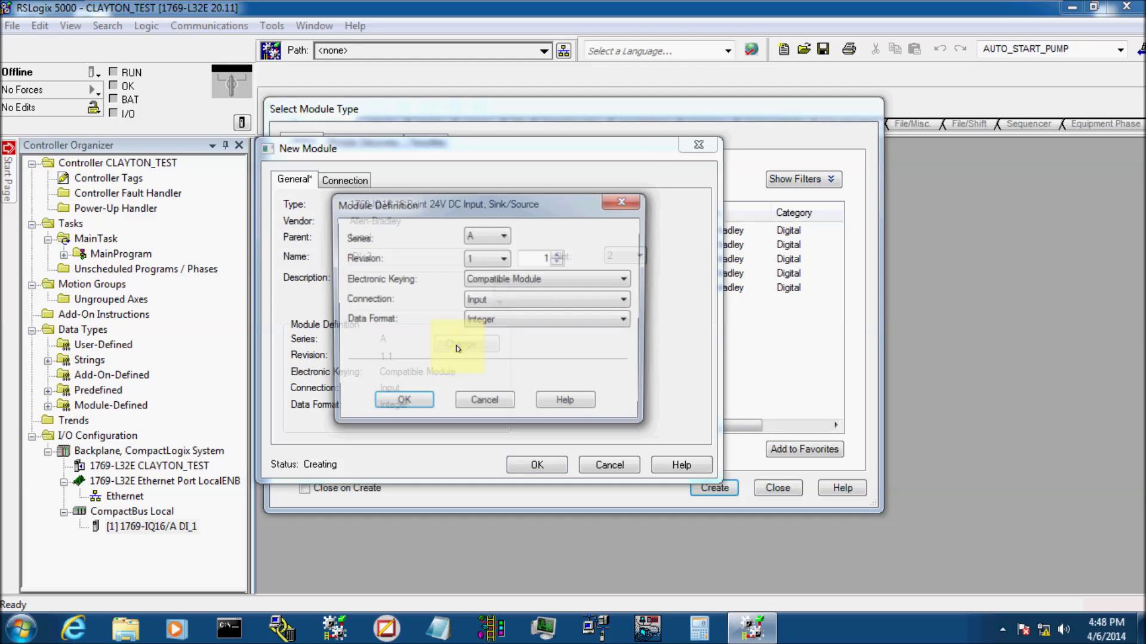
left_click(495, 258)
left_click(485, 286)
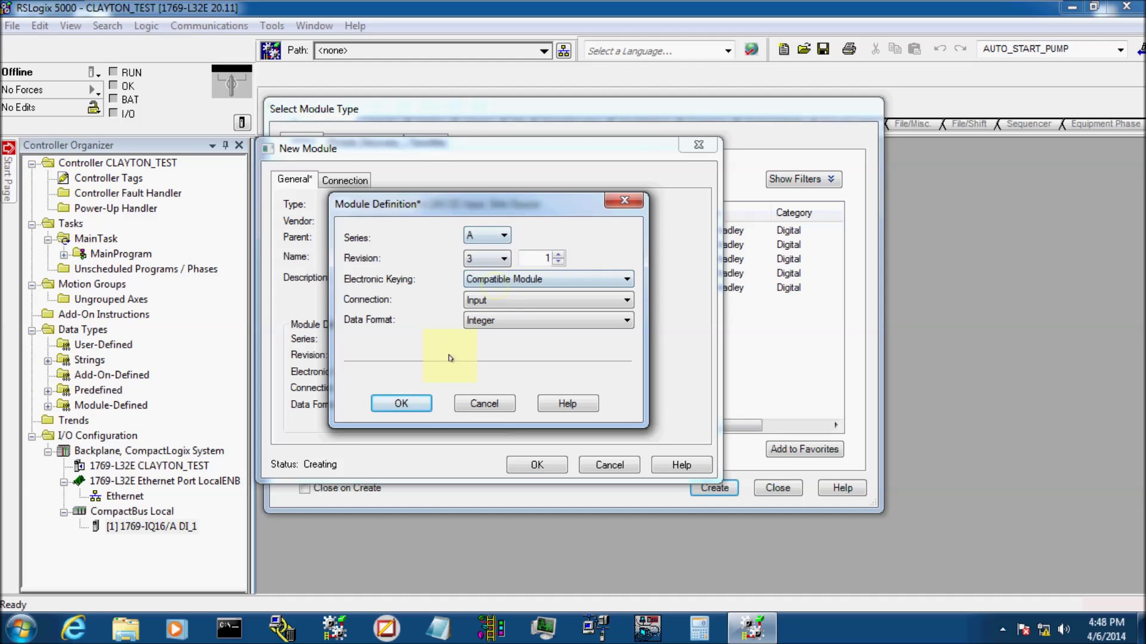
left_click(405, 410)
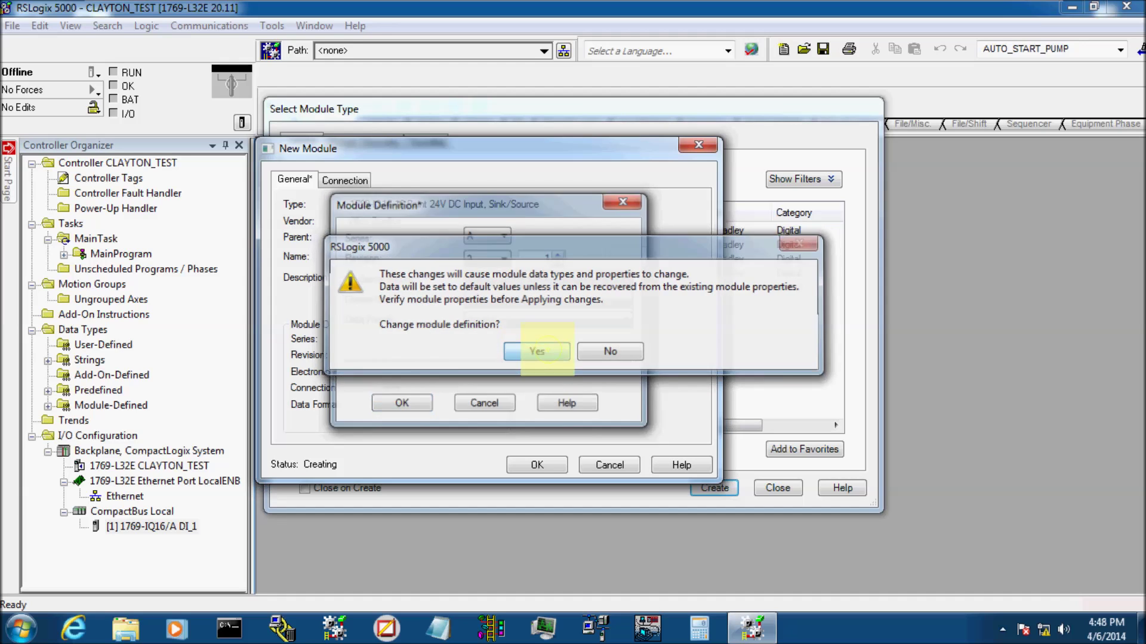
left_click(544, 349)
left_click(538, 465)
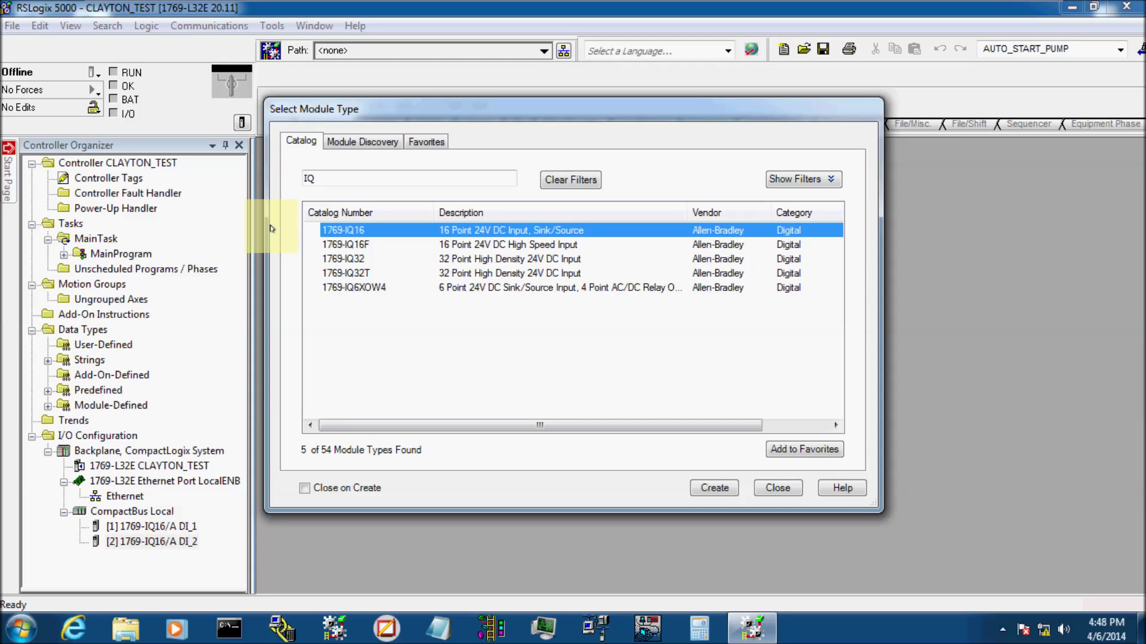
Filter the catalog to IQ6 and create a 1769-IQ6XOW4 combo module
left_click(318, 178)
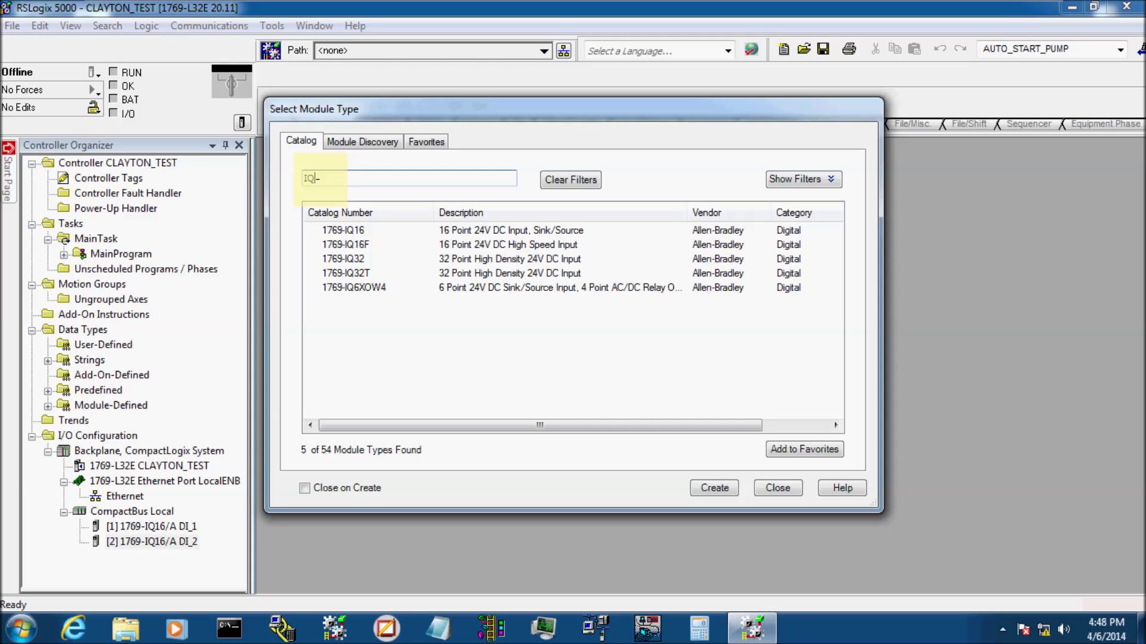
type("6")
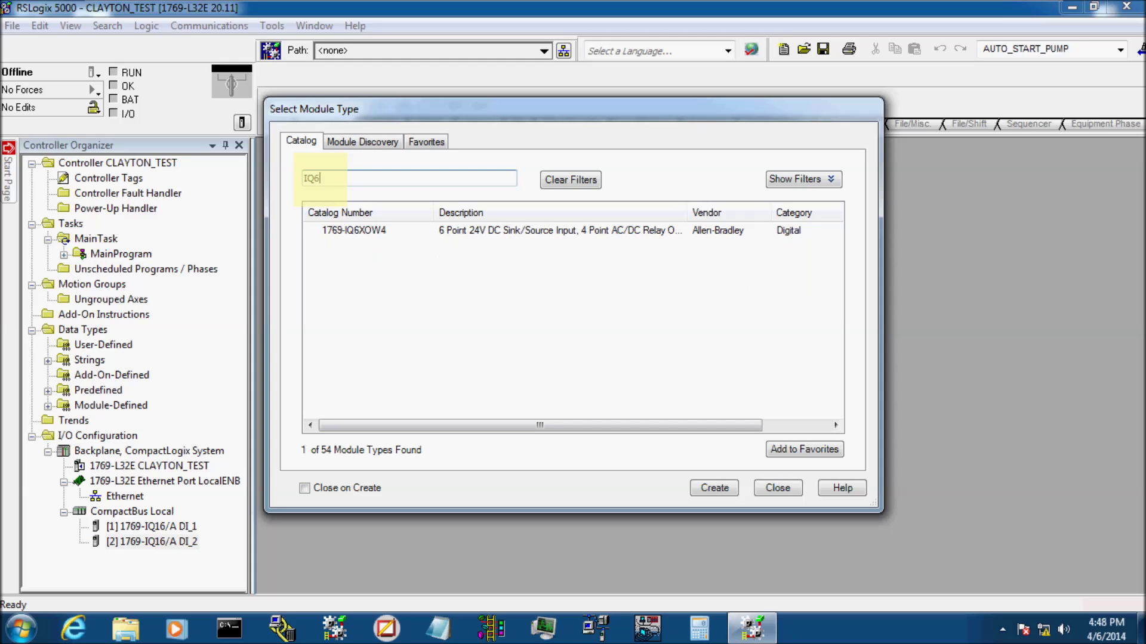
left_click(378, 232)
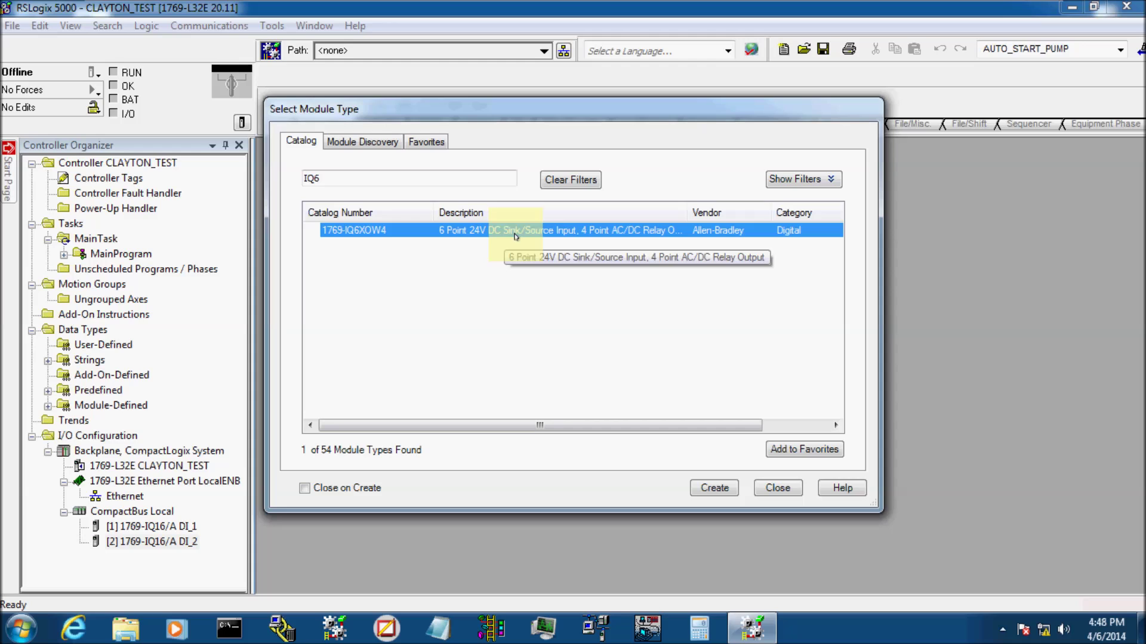
left_click(719, 487)
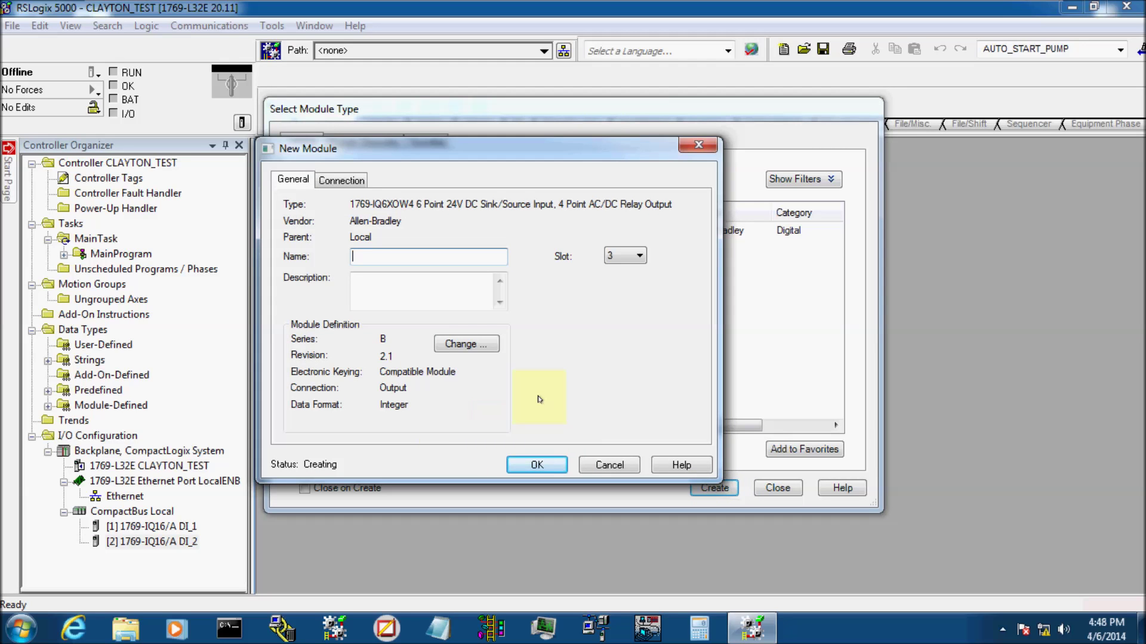
Name it COMBO, set revision 3 with Compatible Module keying, and add it in slot 3
type("COMBO")
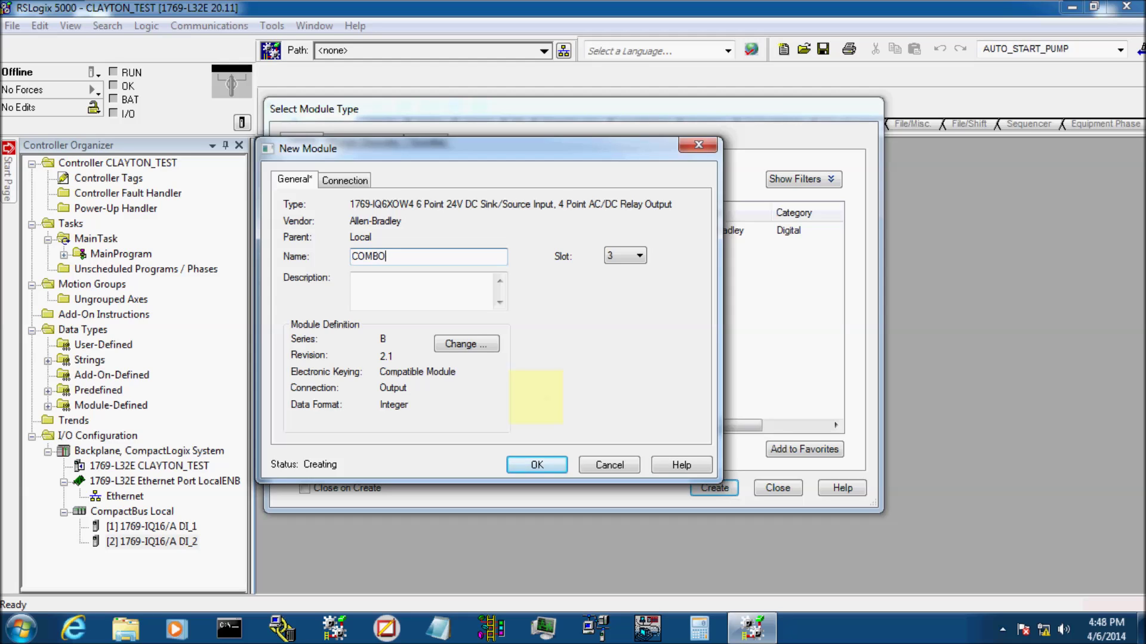
left_click(469, 344)
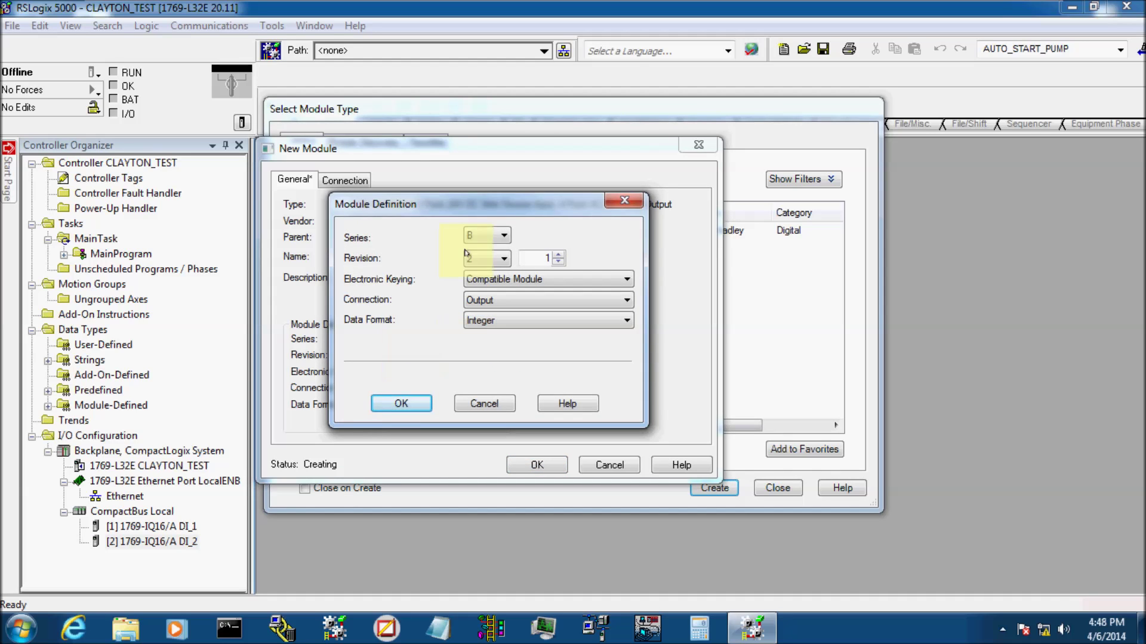
left_click(504, 258)
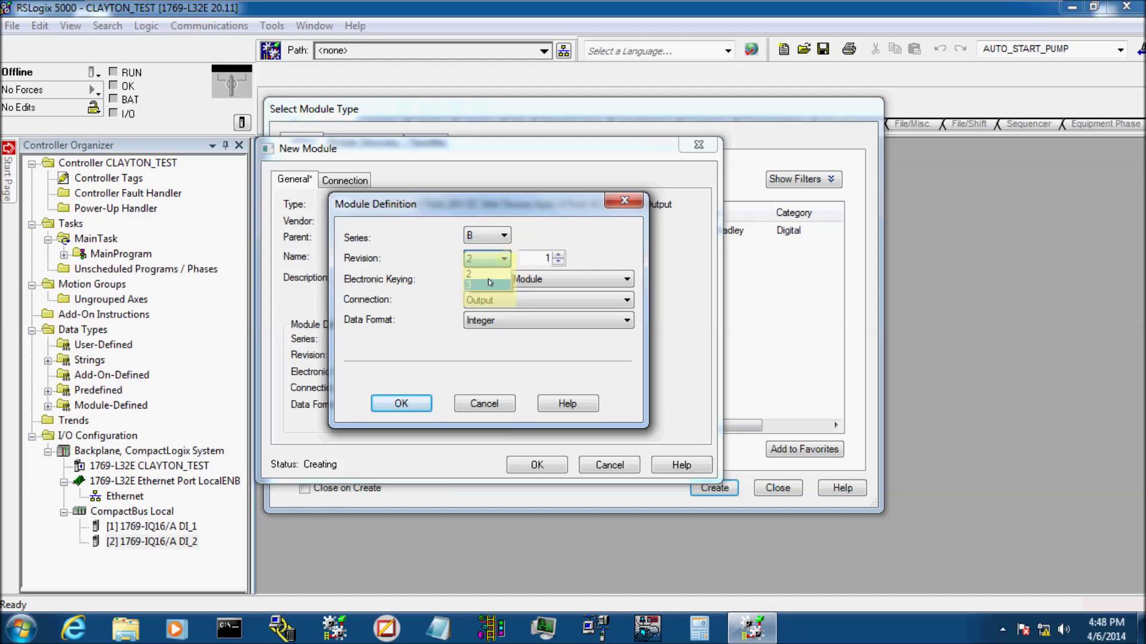
left_click(482, 270)
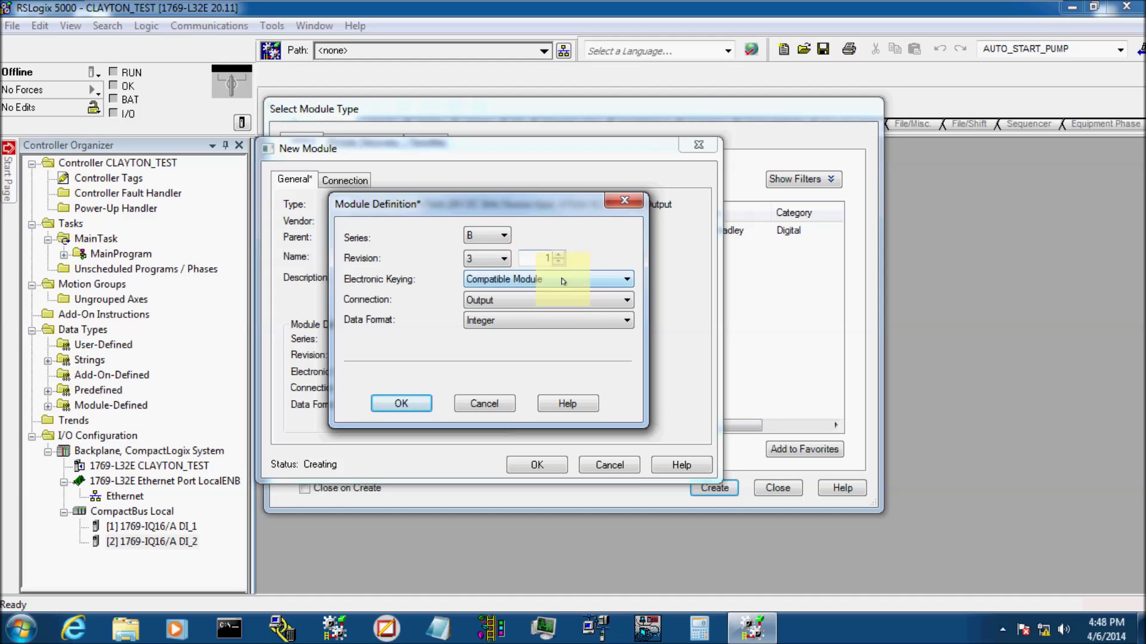
left_click(518, 280)
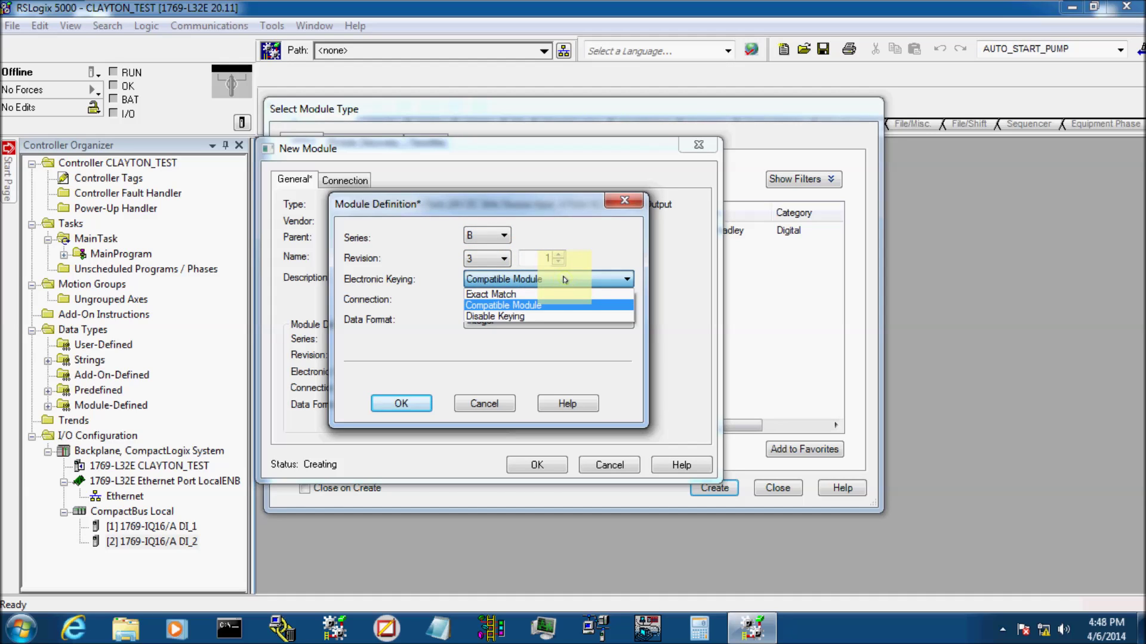
left_click(511, 307)
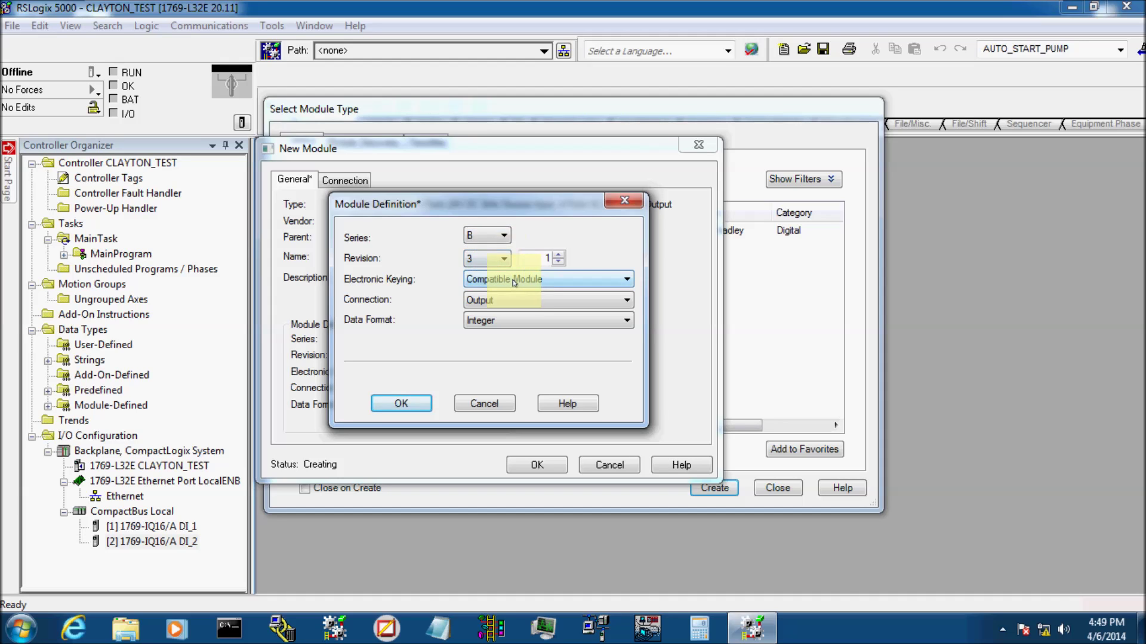
left_click(420, 405)
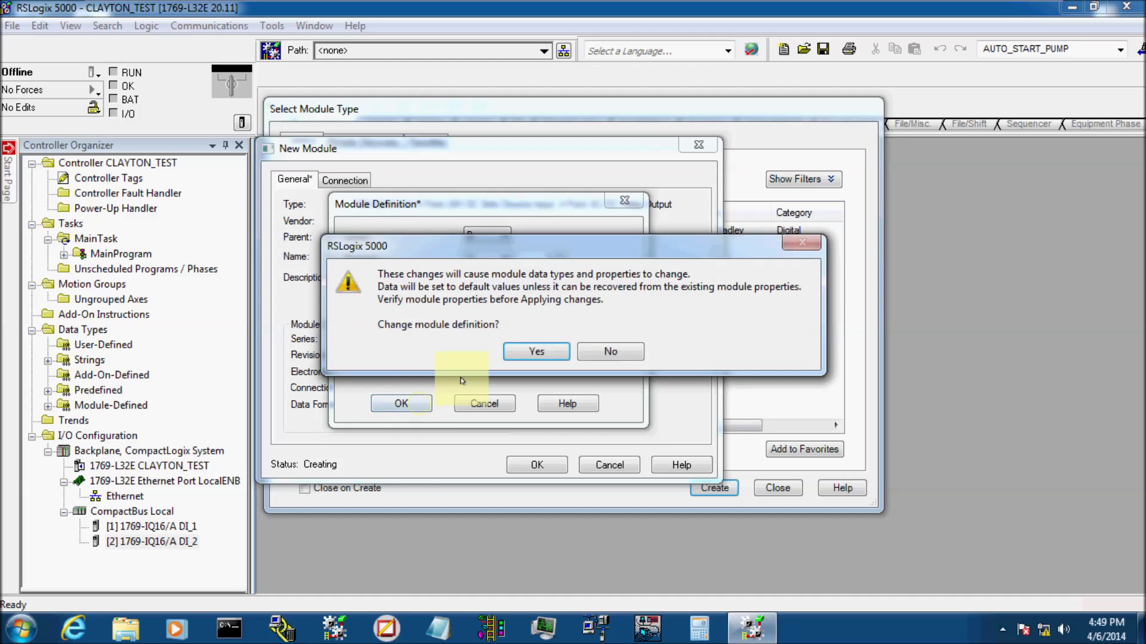
left_click(553, 352)
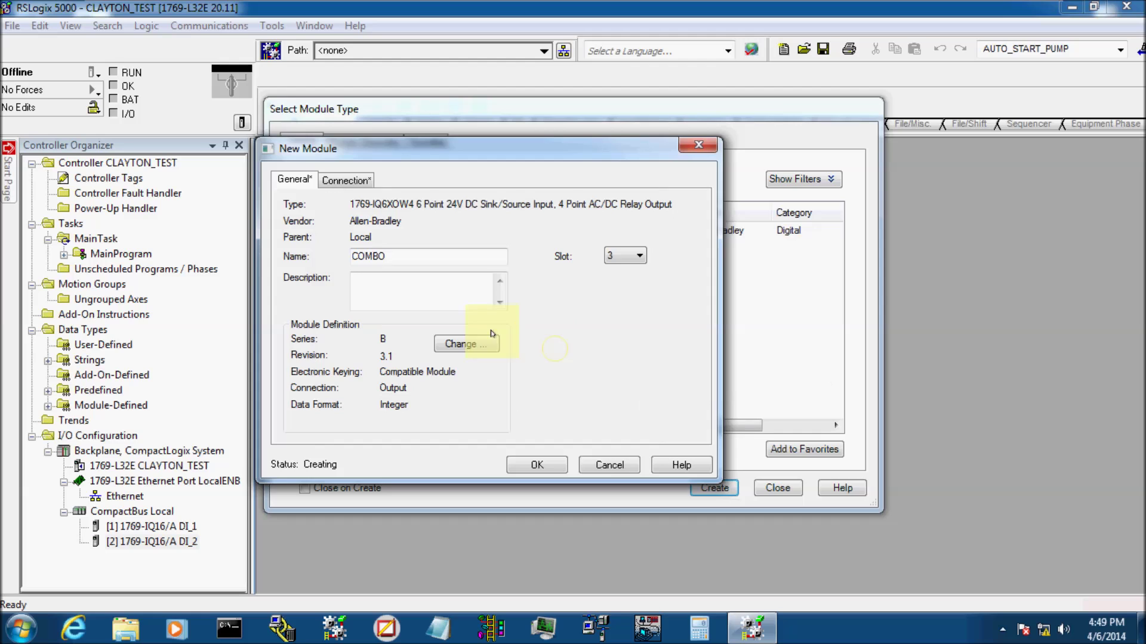
left_click(536, 465)
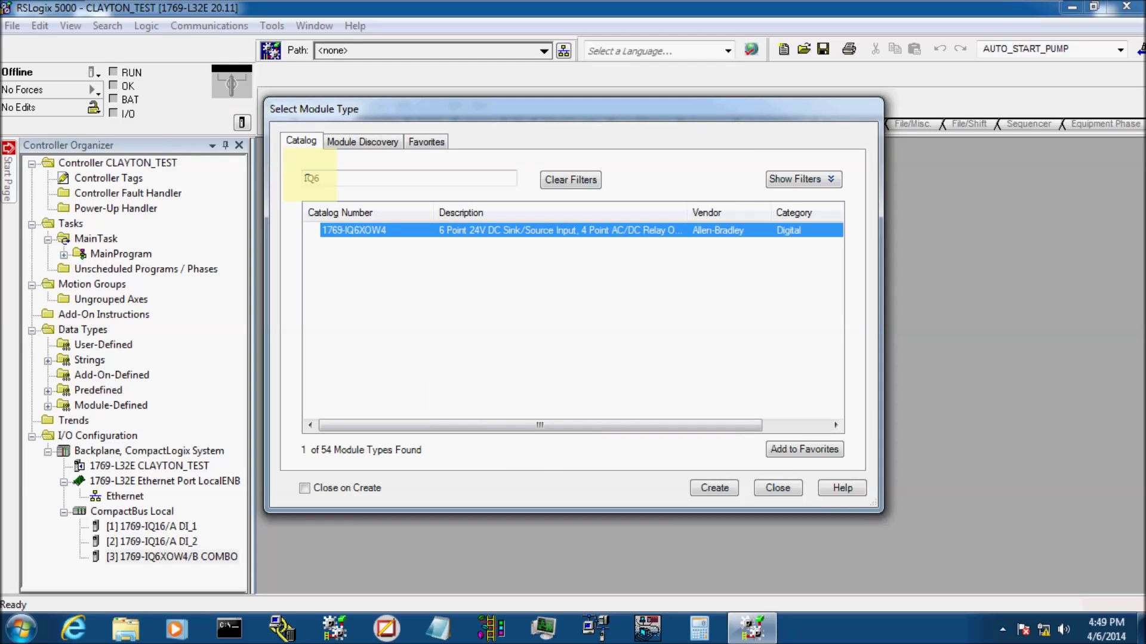
Filter the catalog to OB and create a 1769-OB16 output module
left_click(320, 177)
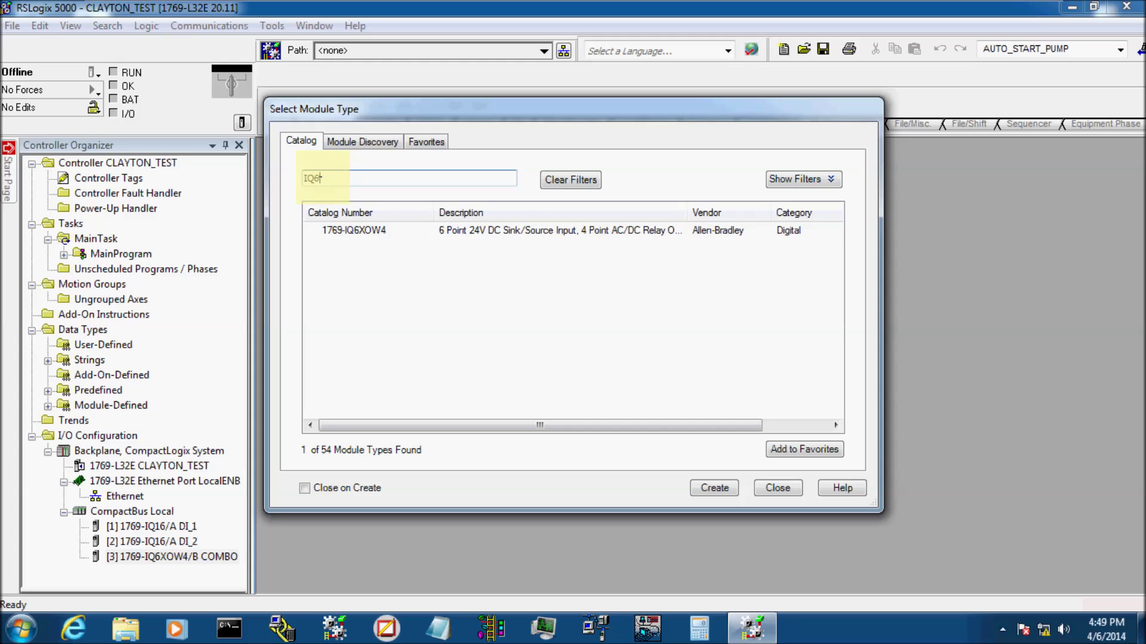
key("BackSpace")
key("BackSpace")
key("BackSpace")
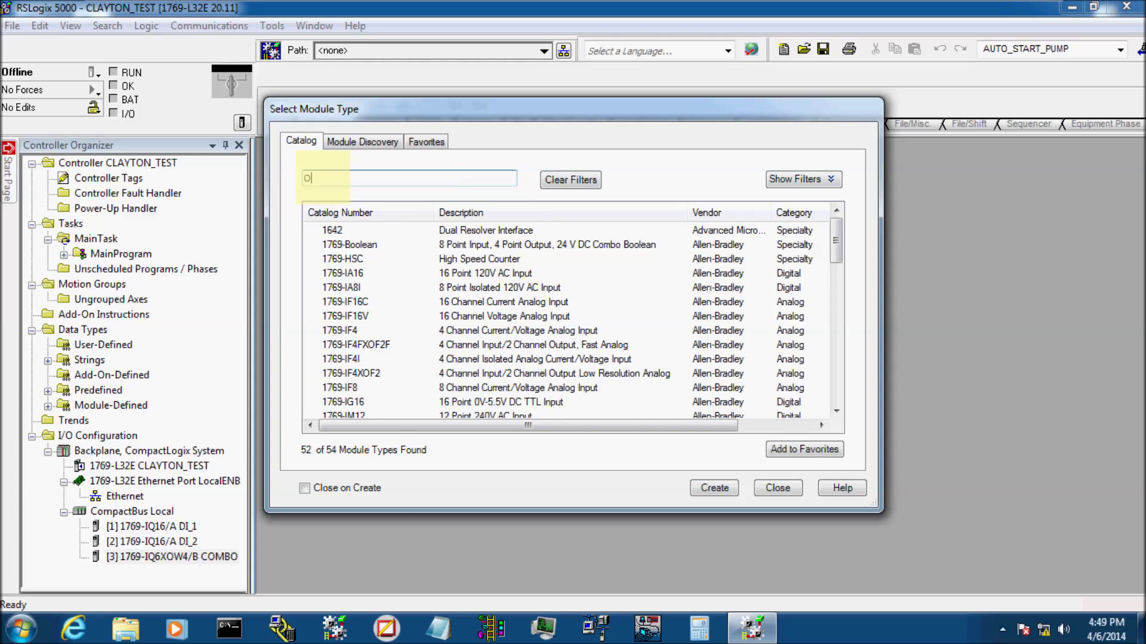
type("OB")
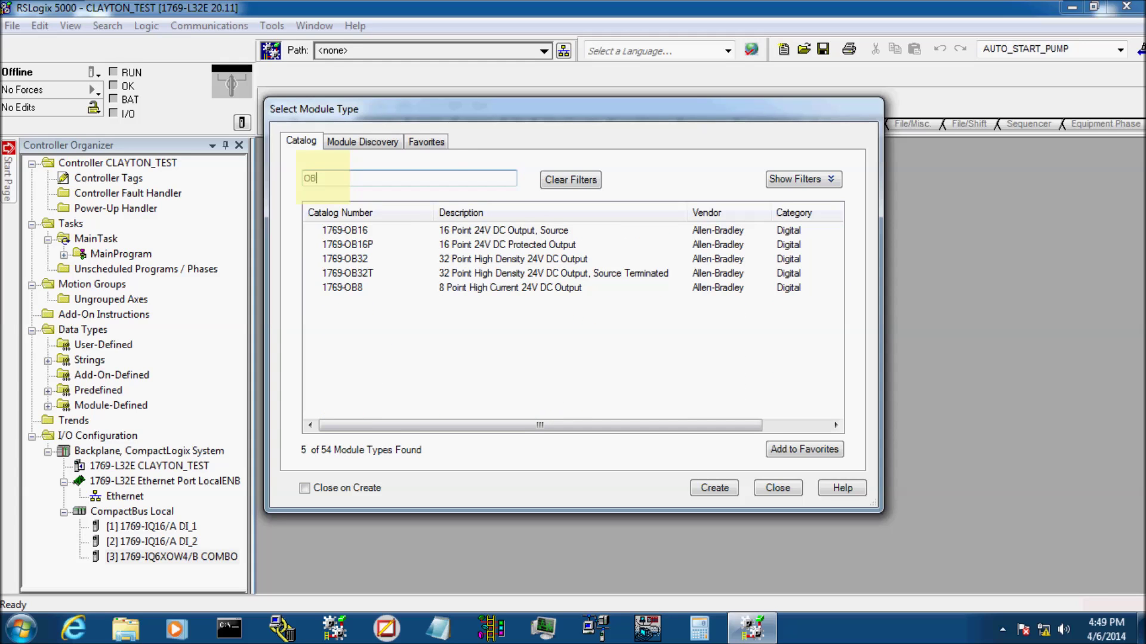
left_click(515, 232)
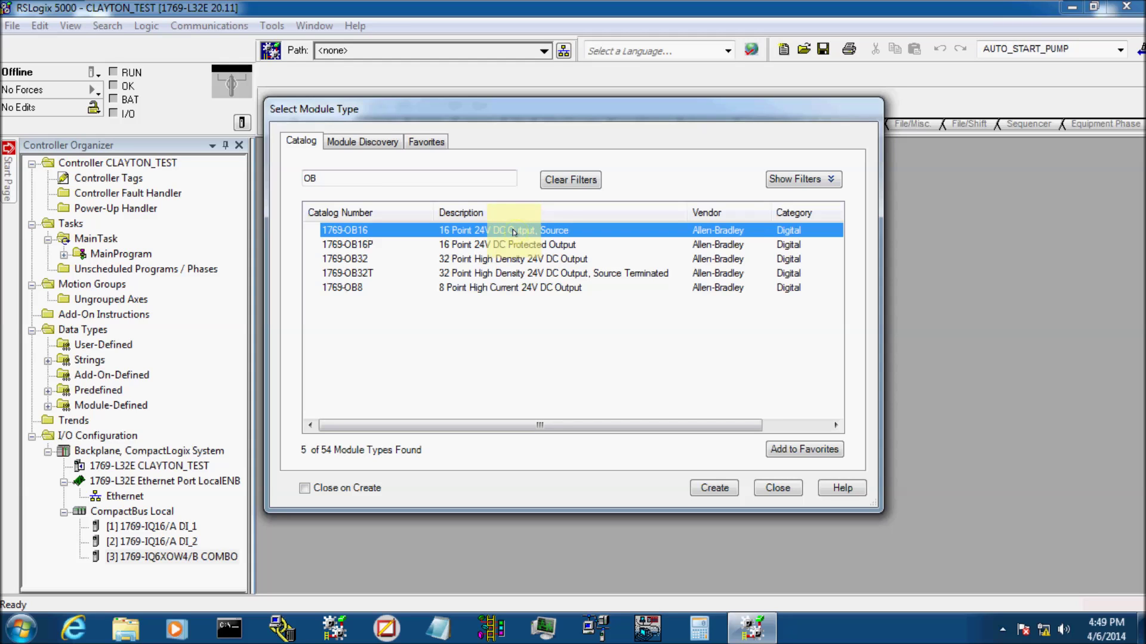
left_click(716, 489)
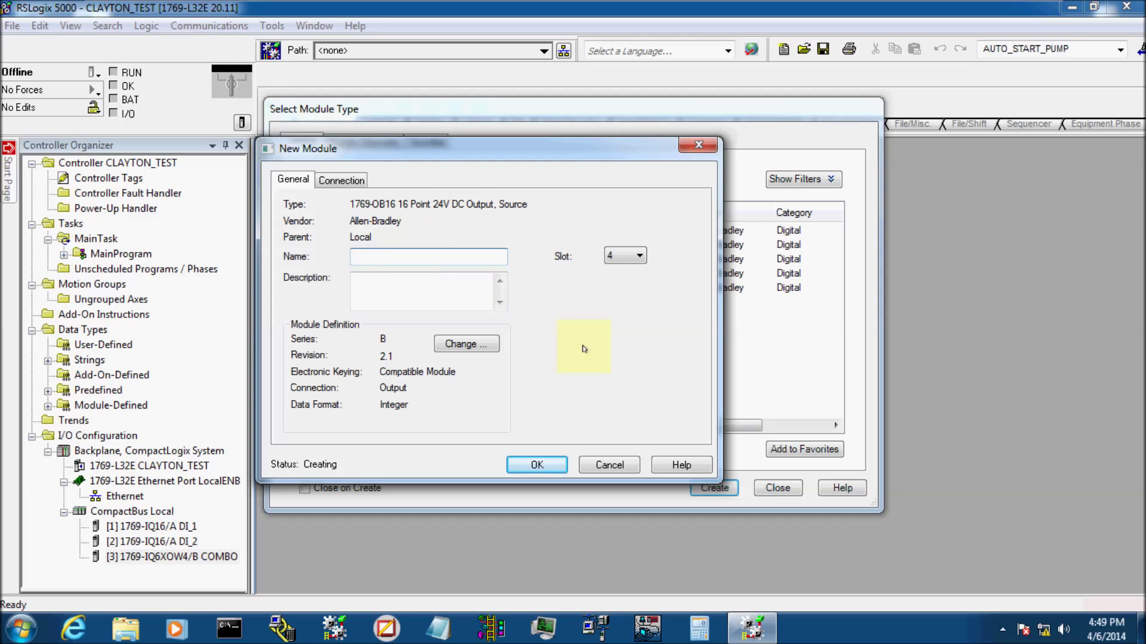
Name the output module DO_1, set revision 3, and add it in slot 4
type("DO_1")
left_click(465, 349)
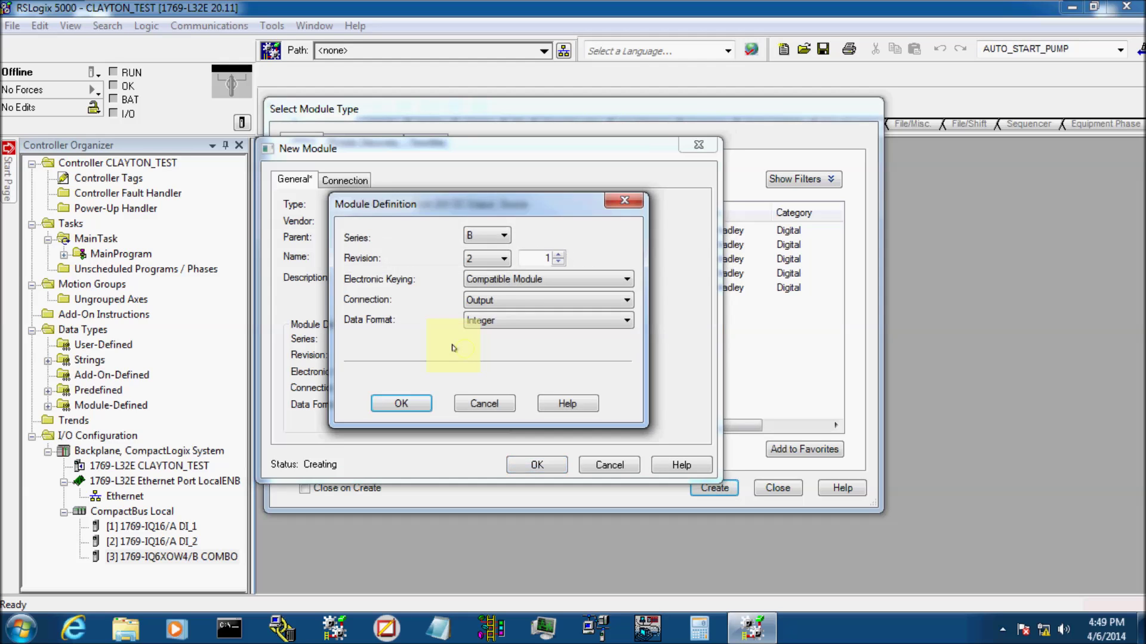
left_click(503, 260)
left_click(487, 284)
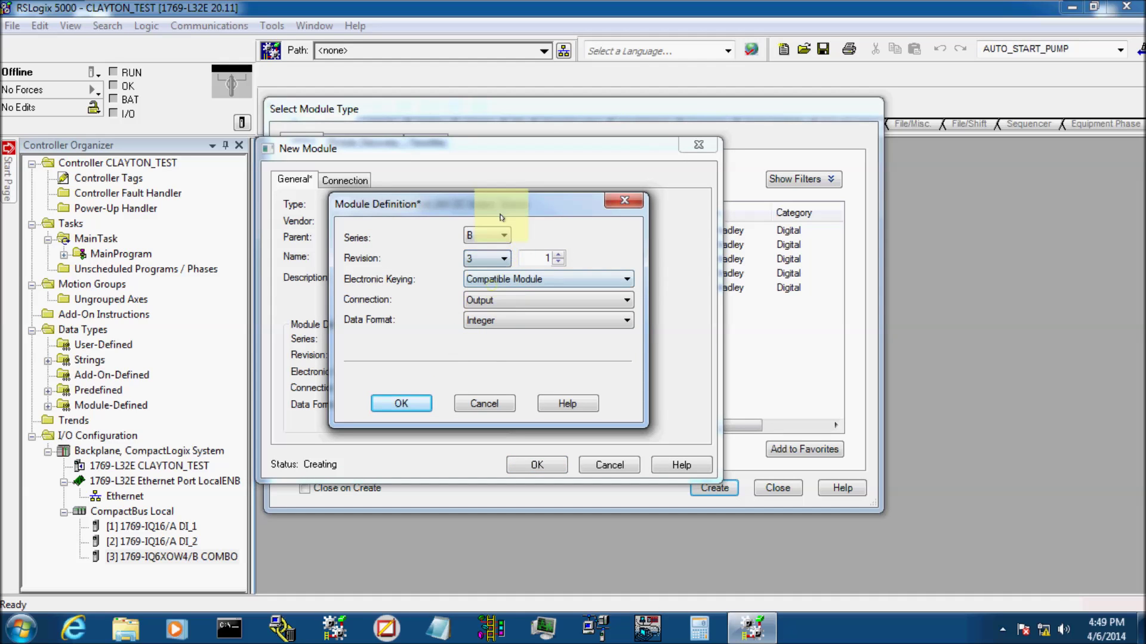
left_click(404, 406)
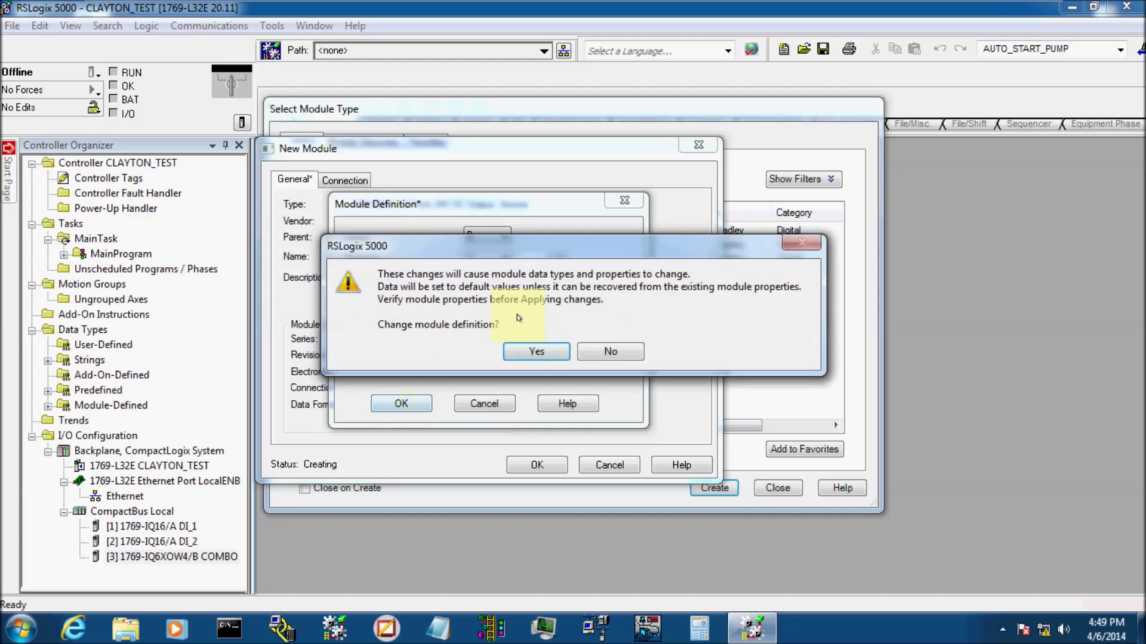
left_click(540, 357)
left_click(537, 464)
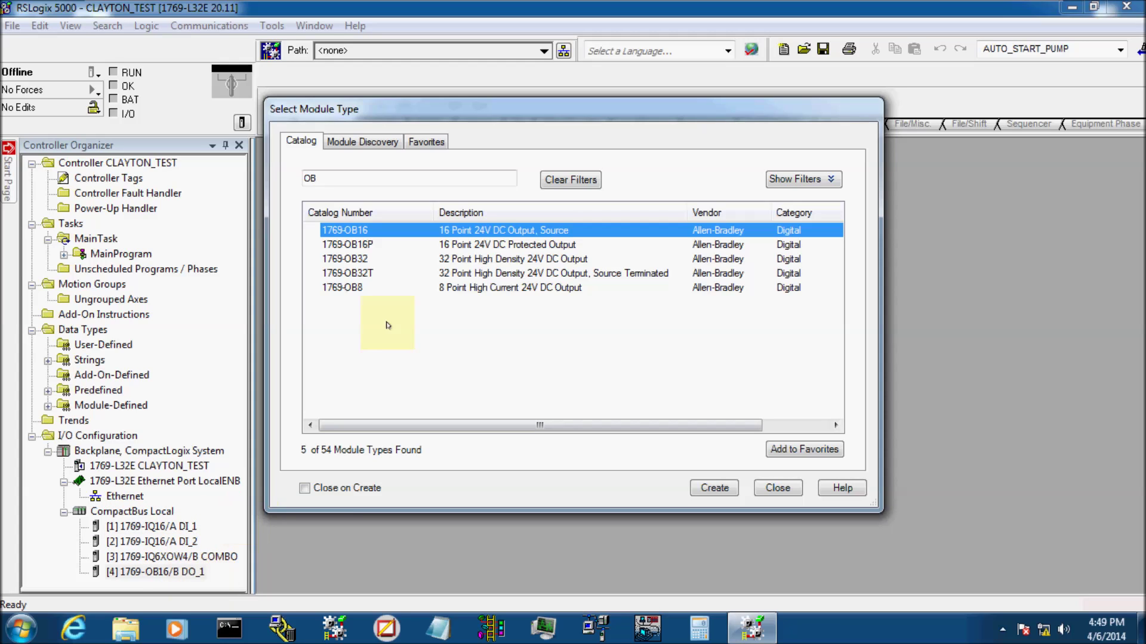
left_click(324, 178)
Filter the module catalog for OW and choose the 1769-OW8I relay output module
left_click_drag(324, 178, 289, 176)
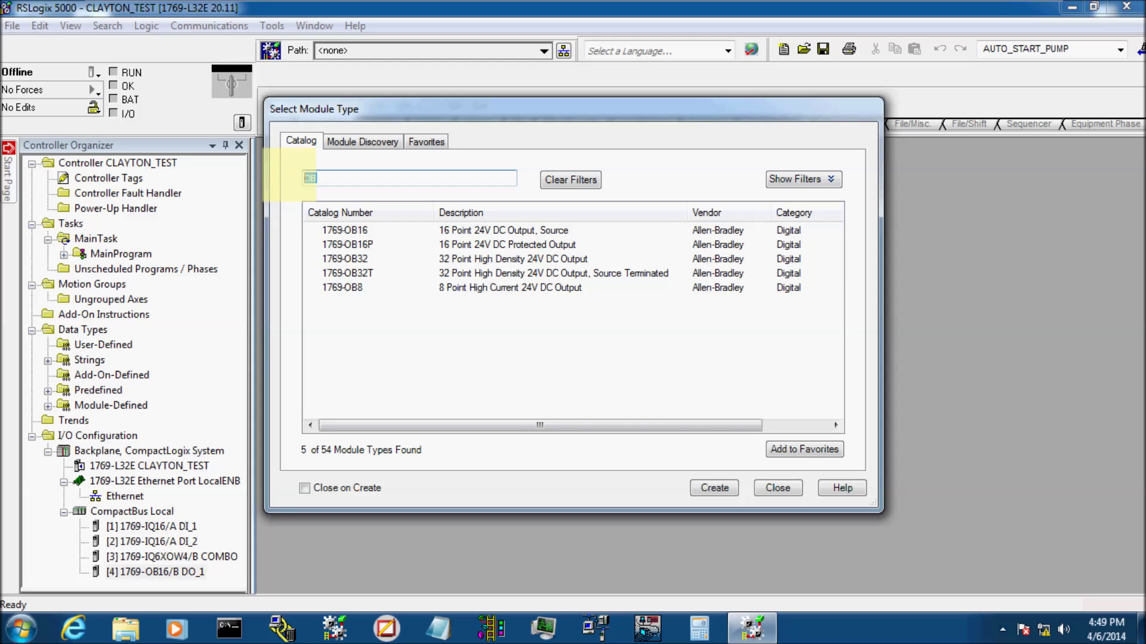
type("OW")
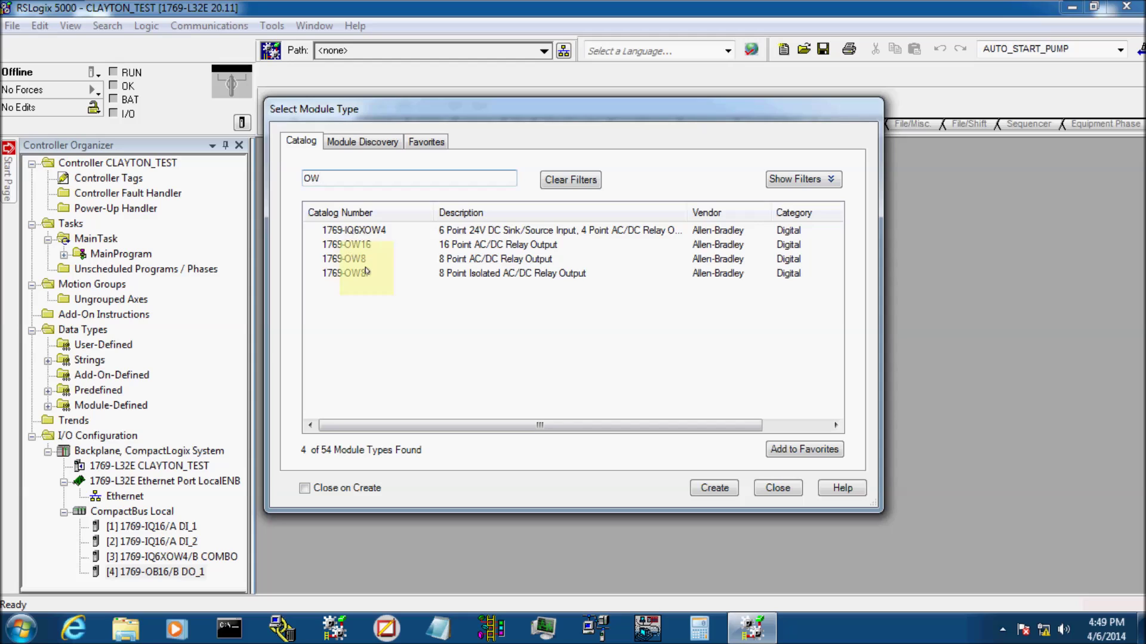
left_click(497, 276)
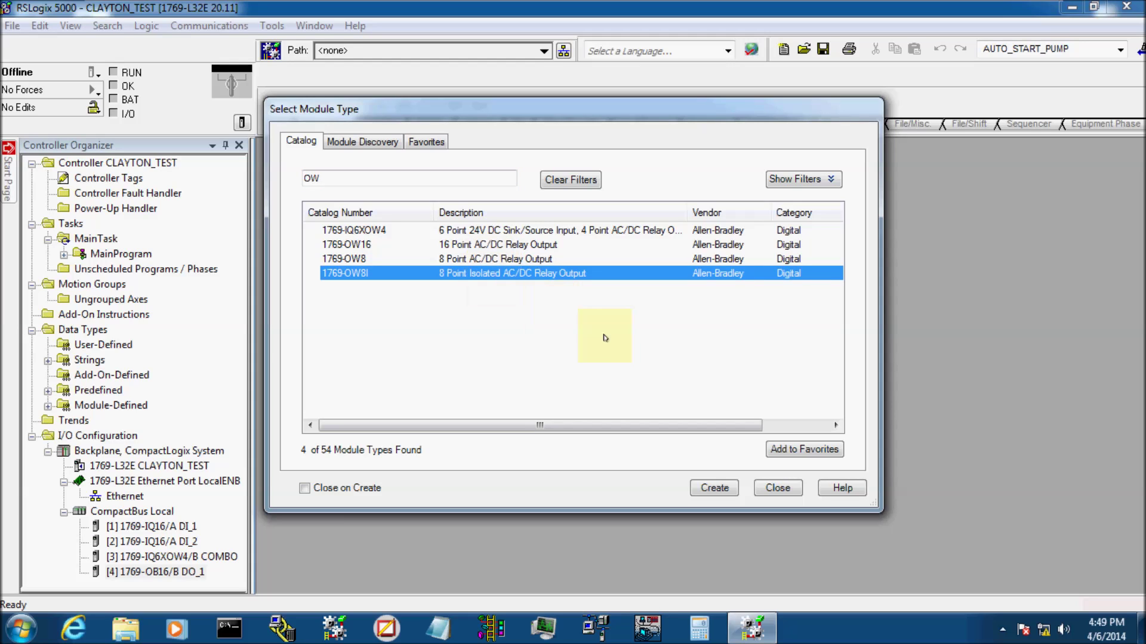
left_click(714, 488)
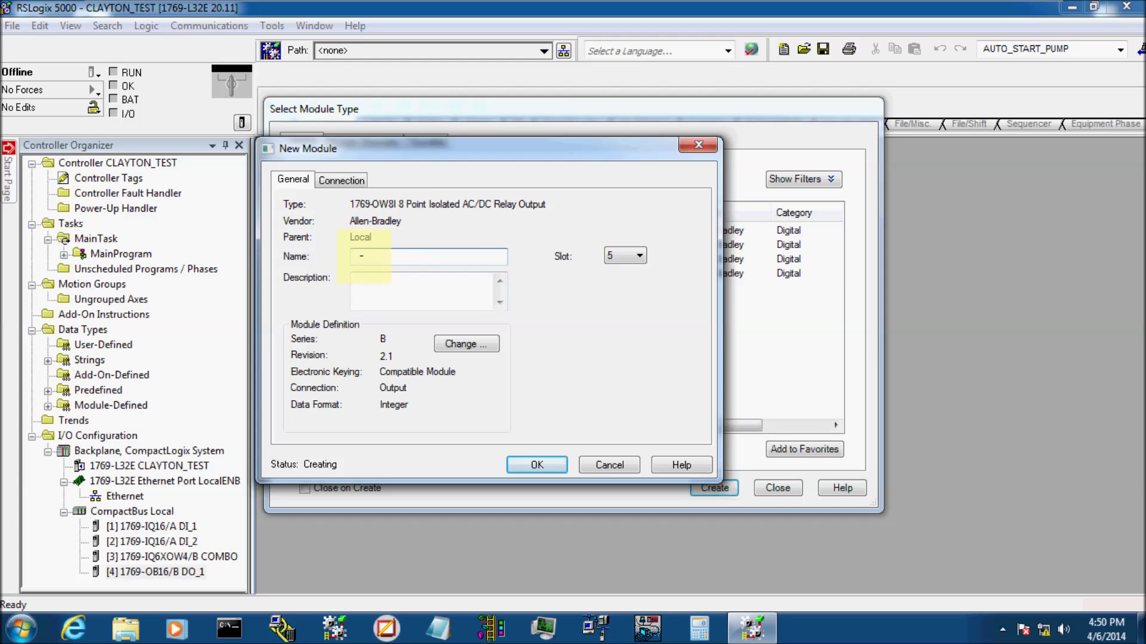
Name the new module DO_2 and change its module revision to 3
type("DO_2")
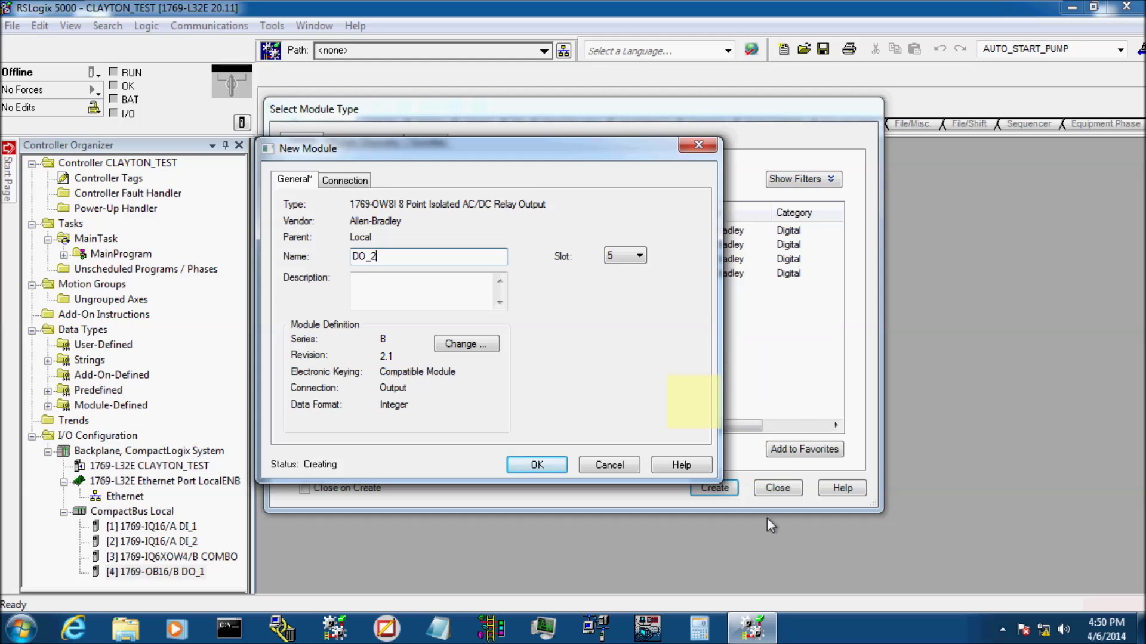
left_click(473, 345)
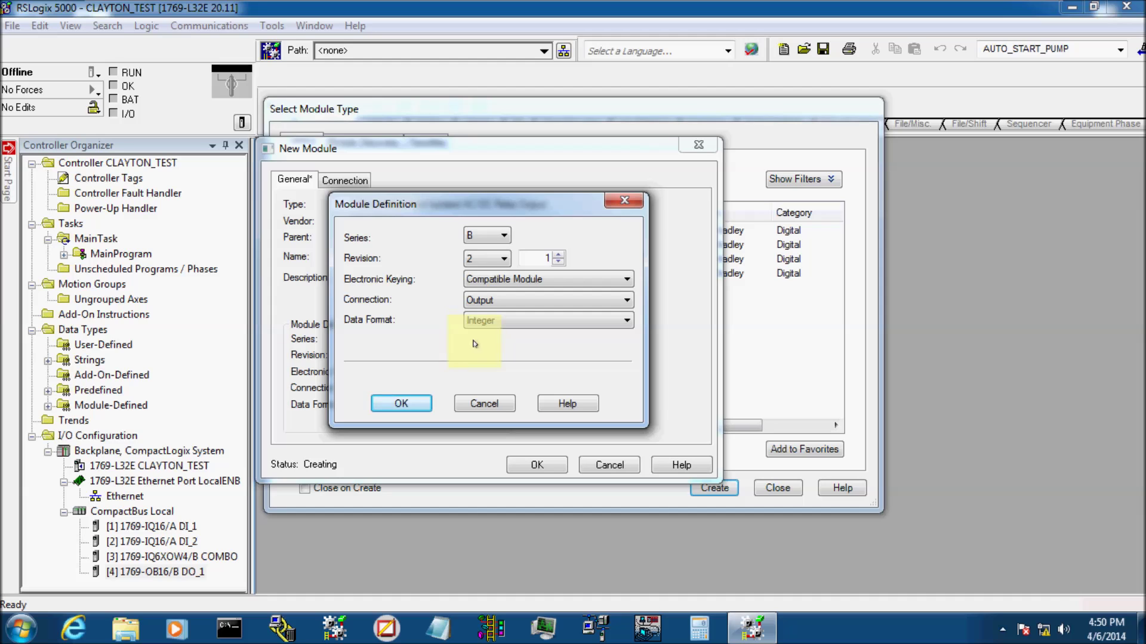
left_click(487, 258)
left_click(488, 286)
left_click(505, 258)
left_click(488, 285)
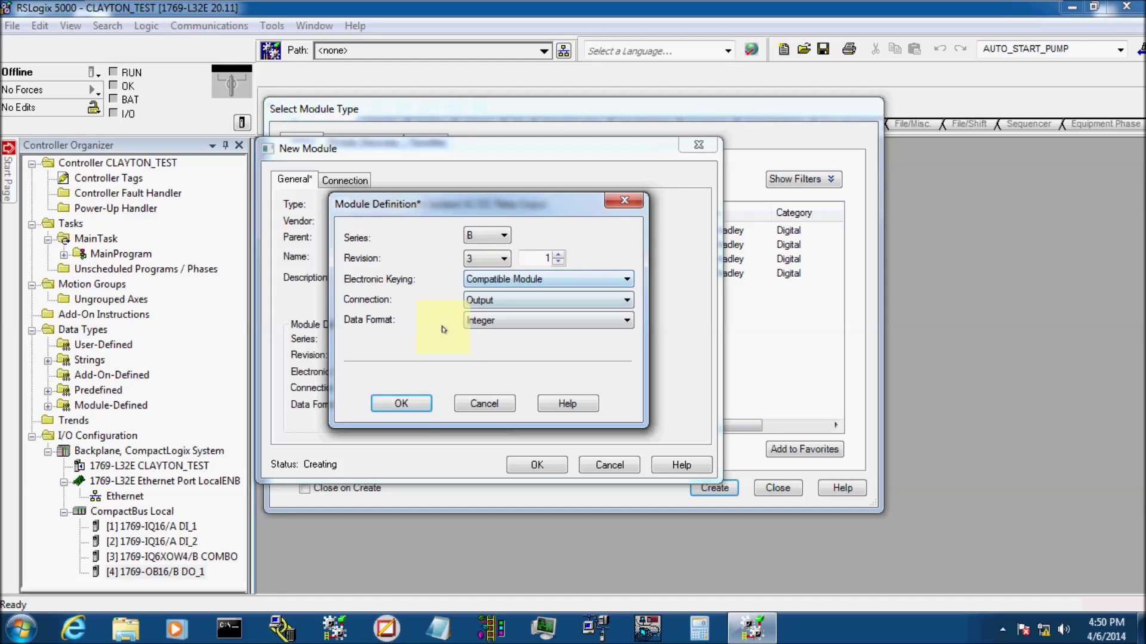
left_click(402, 404)
left_click(545, 351)
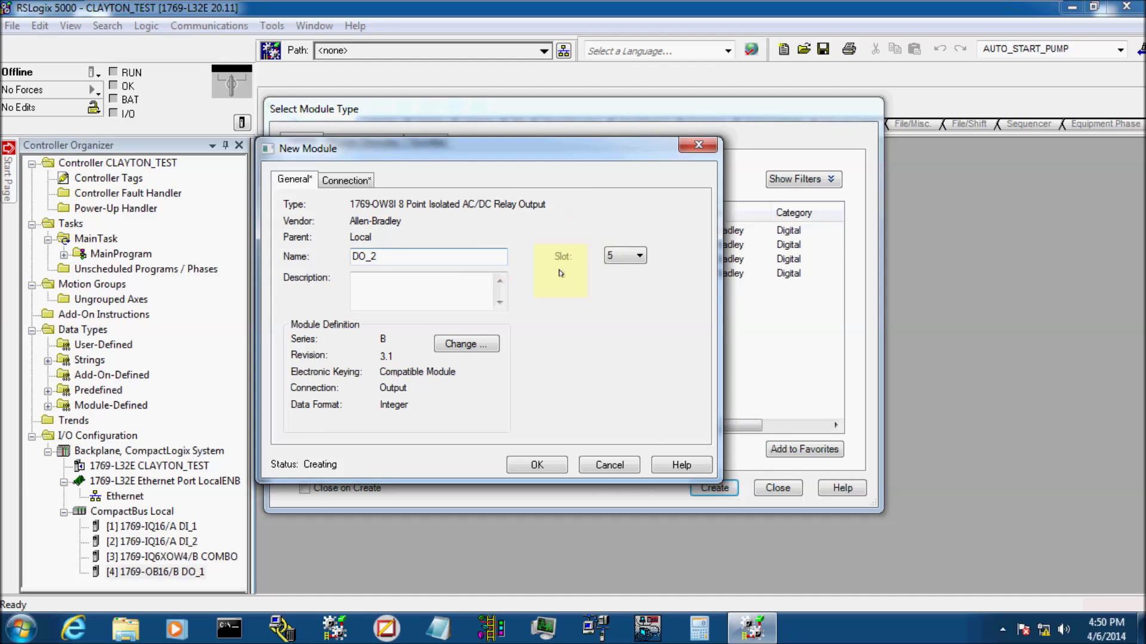
Keep DO_2 in slot 5 and finish adding it to the CompactBus
left_click(639, 265)
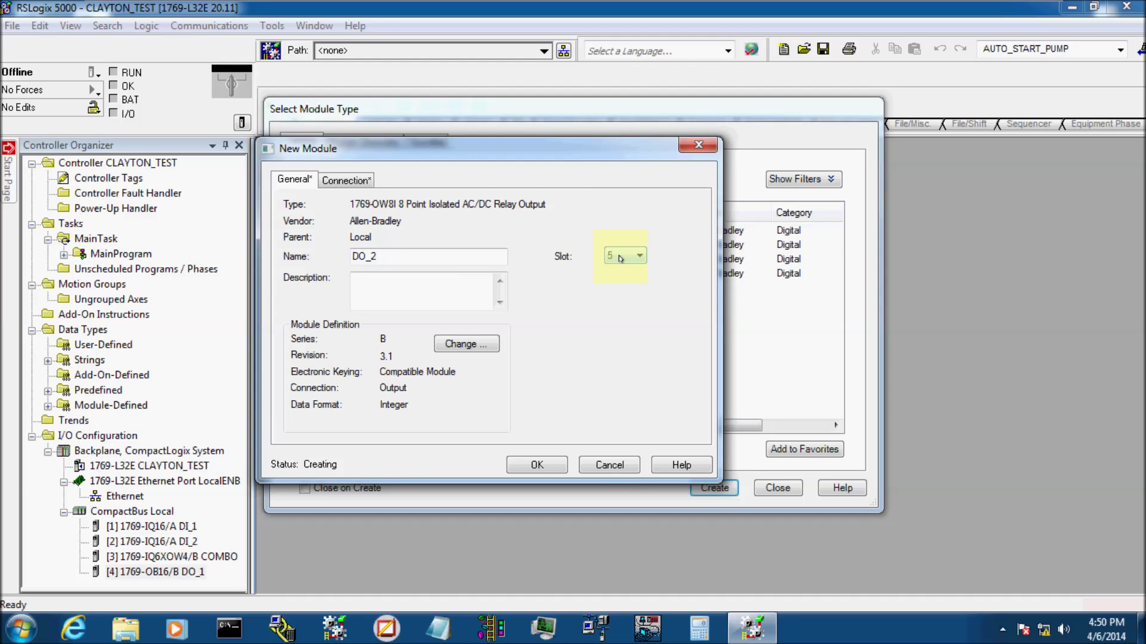
left_click(639, 258)
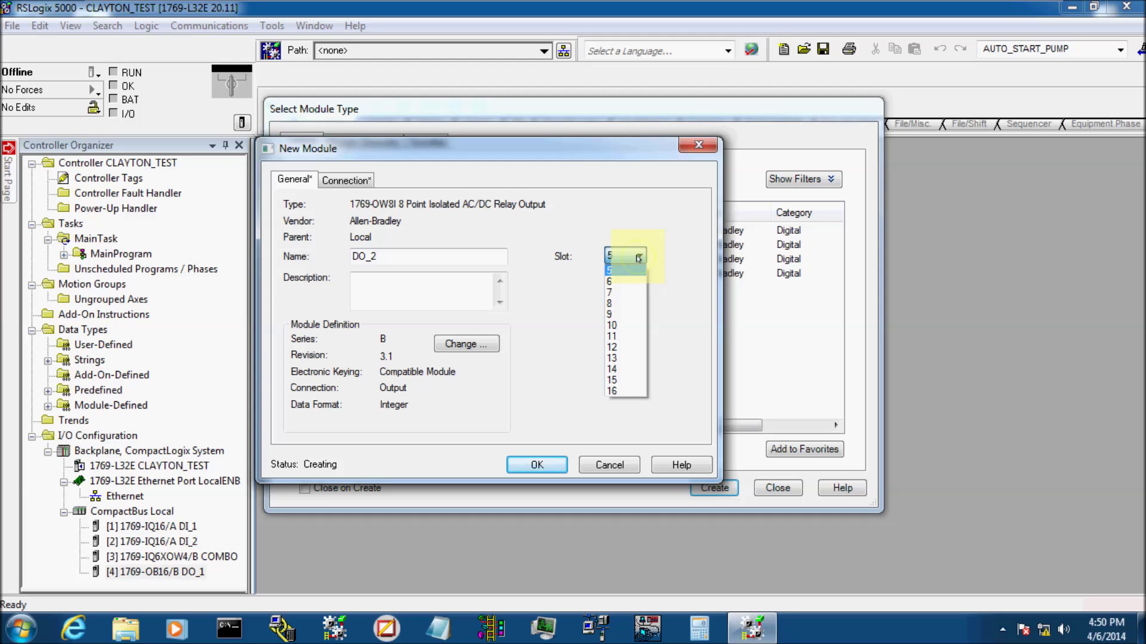
left_click(618, 261)
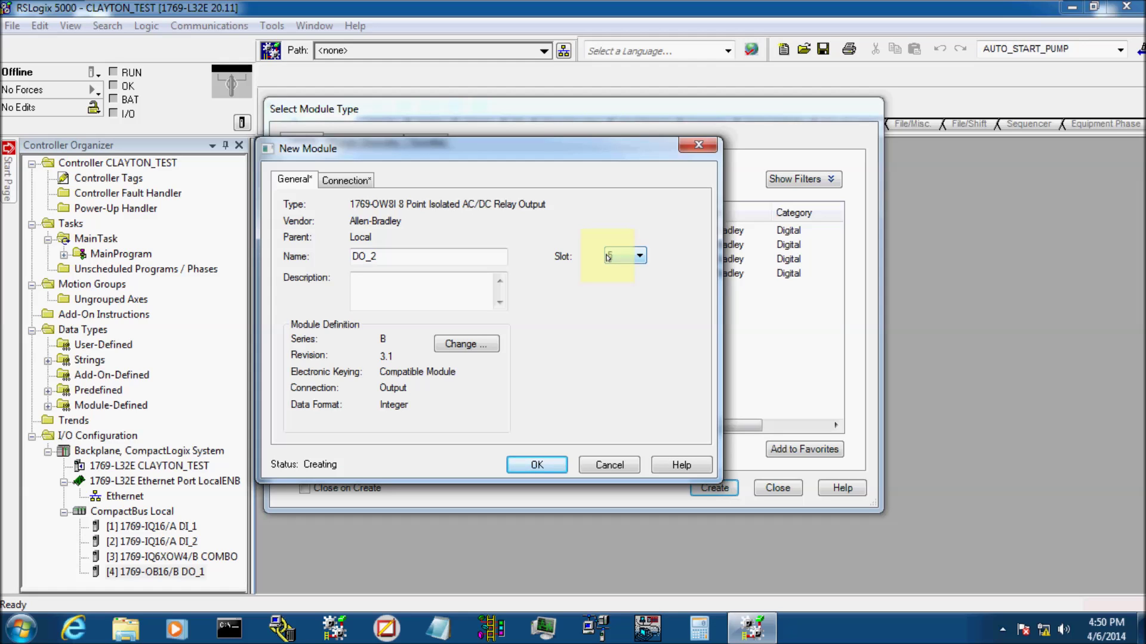
left_click(537, 463)
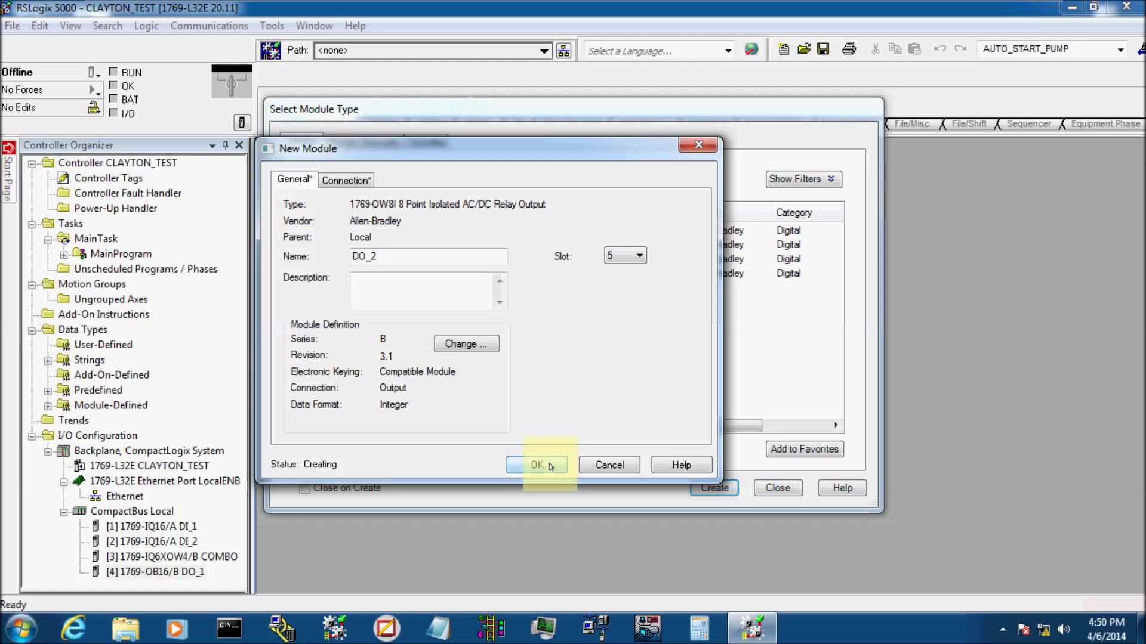
double_click(323, 178)
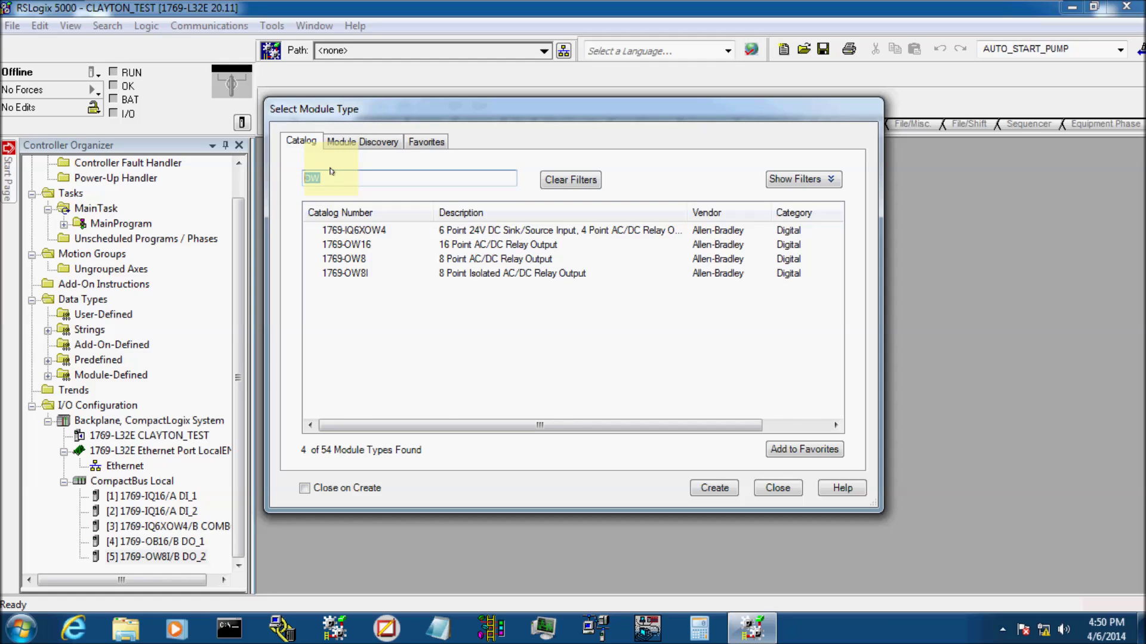
Filter the catalog for IF4 and start creating a 1769-IF4 analog input module
type("IF")
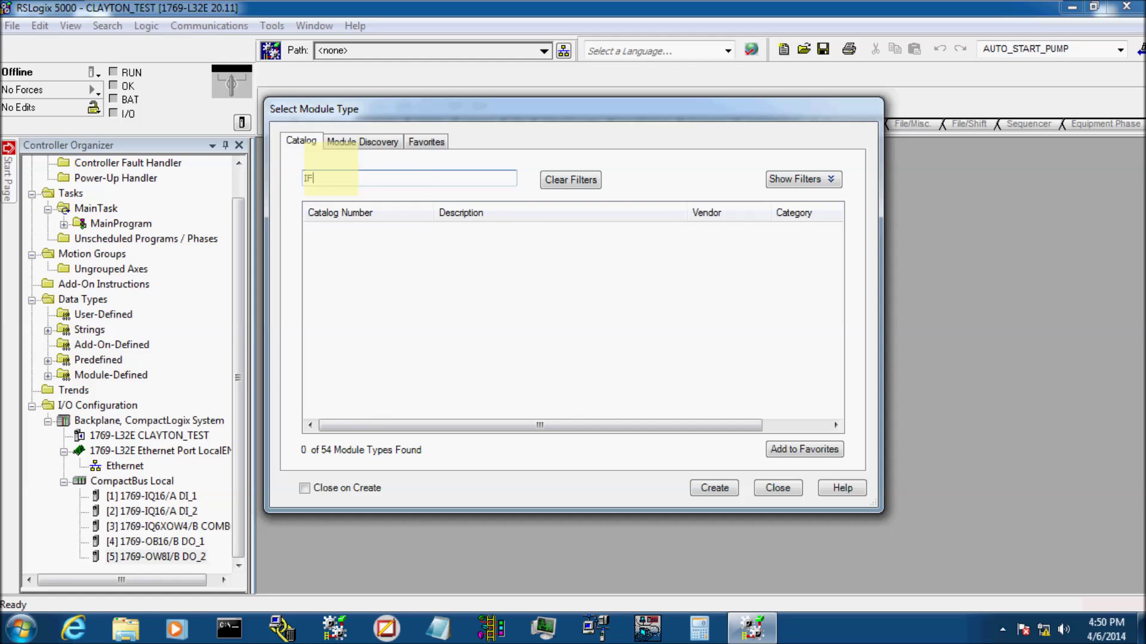
type("4")
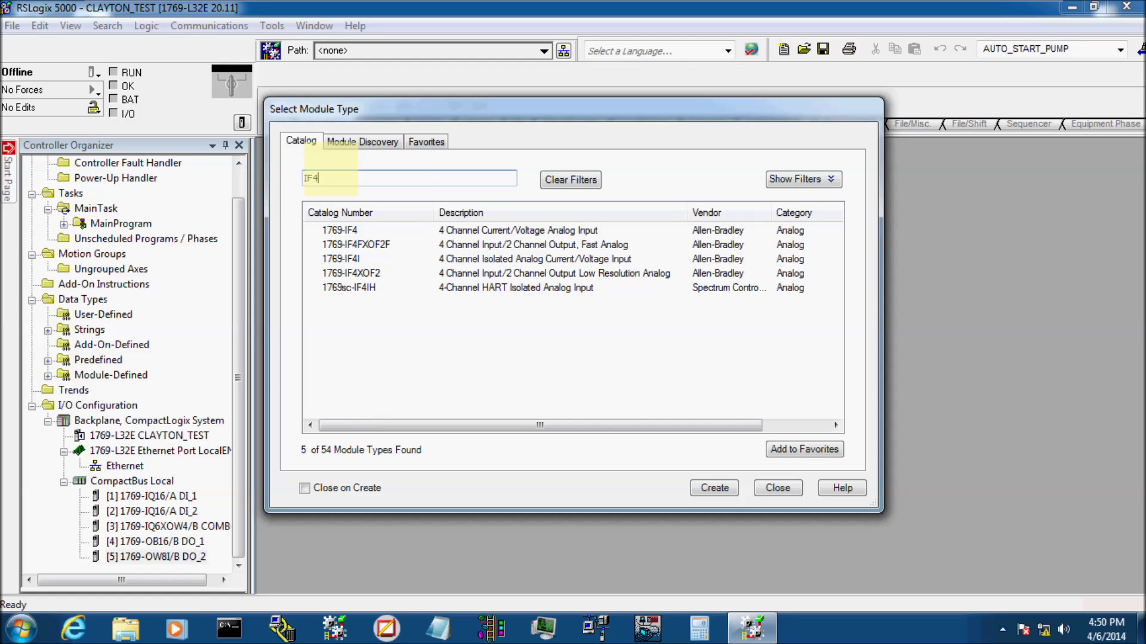
left_click(350, 232)
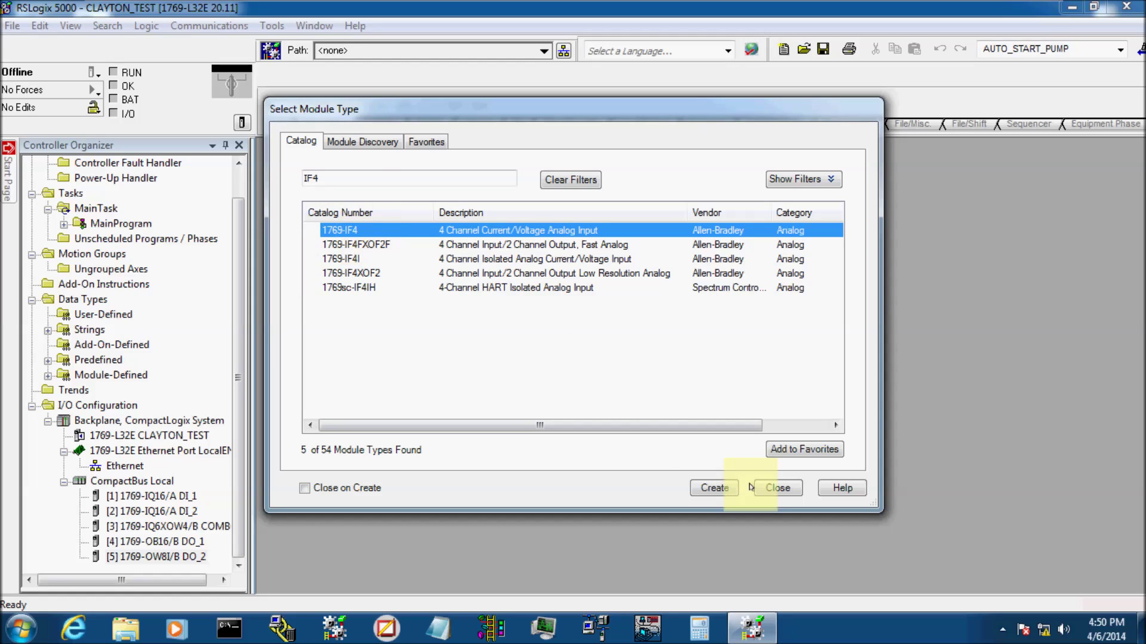
left_click(718, 488)
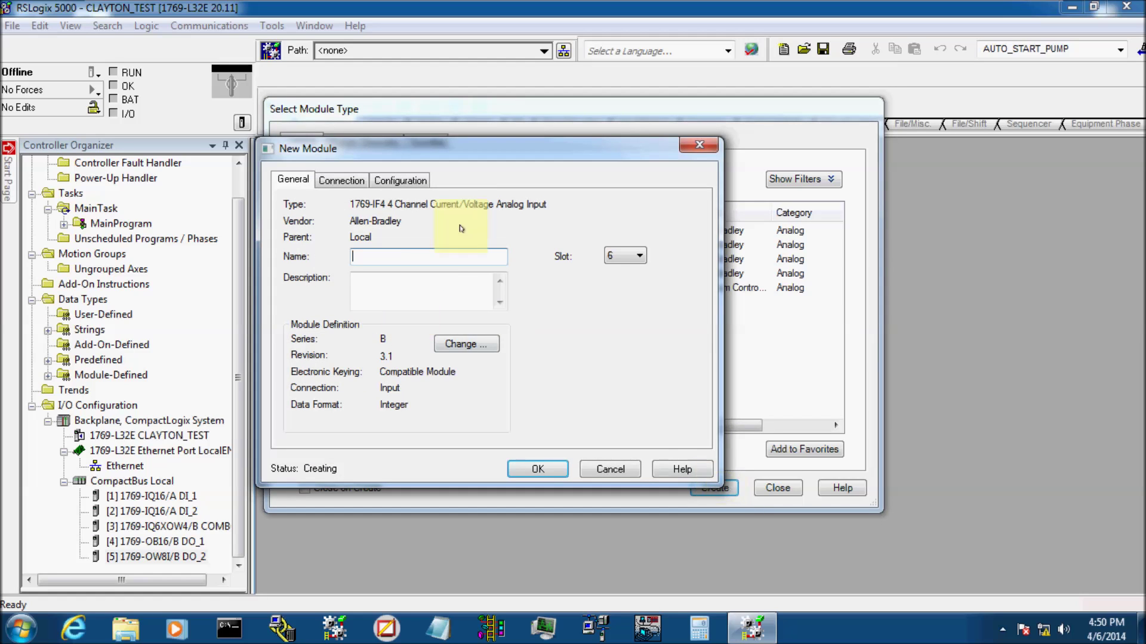
Name the module AI_1 and change its revision to 2, confirming the definition change
type("AI_1")
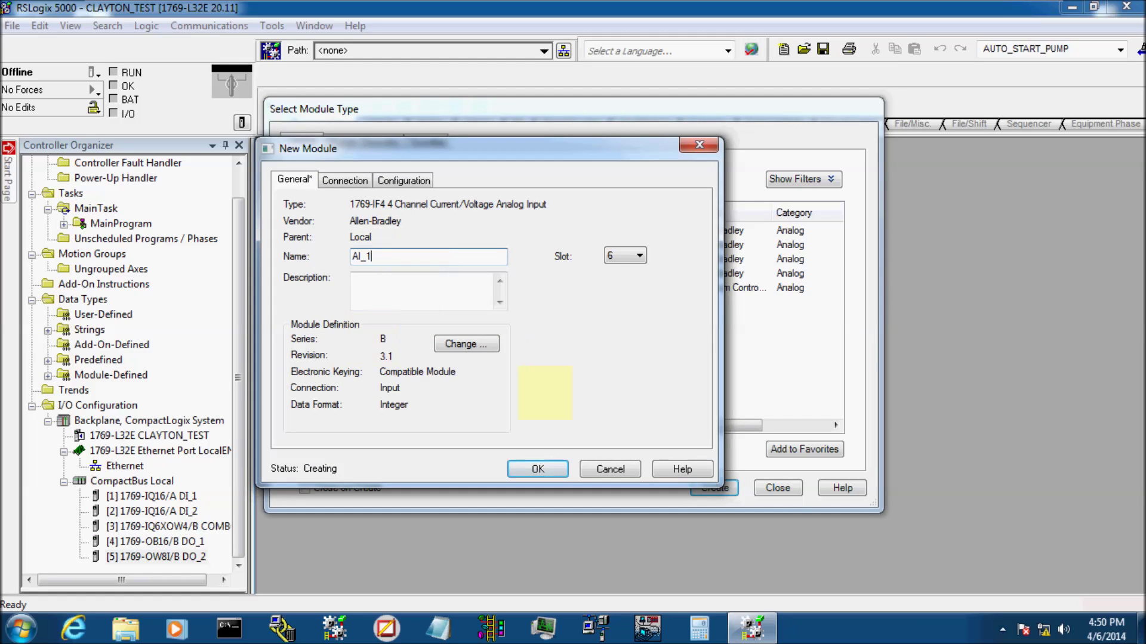
left_click(467, 344)
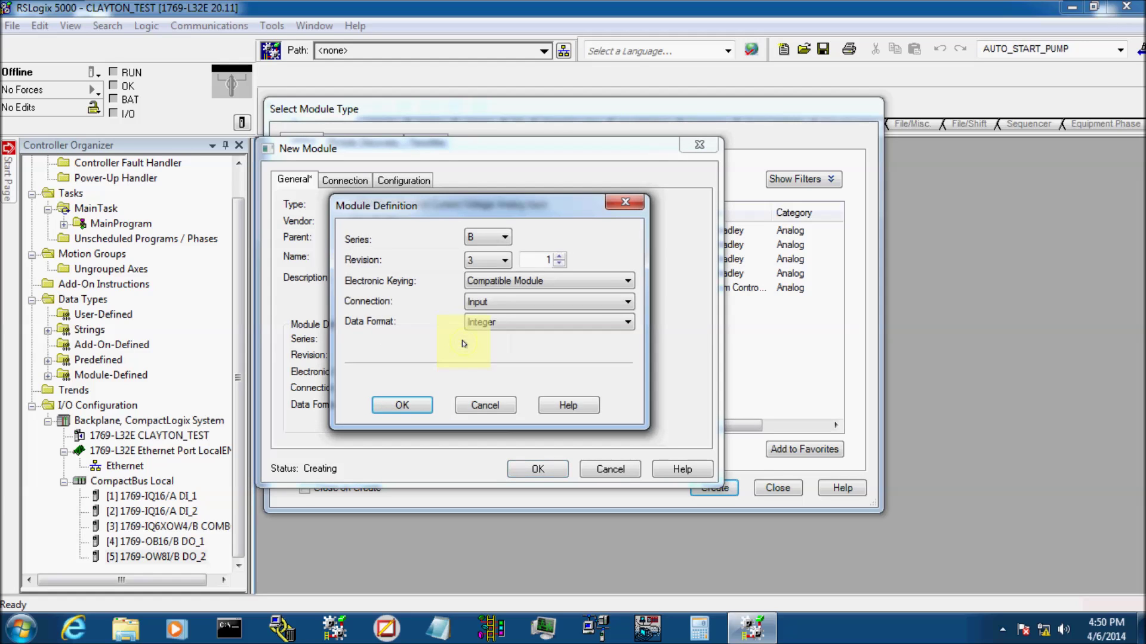
left_click(488, 260)
left_click(492, 276)
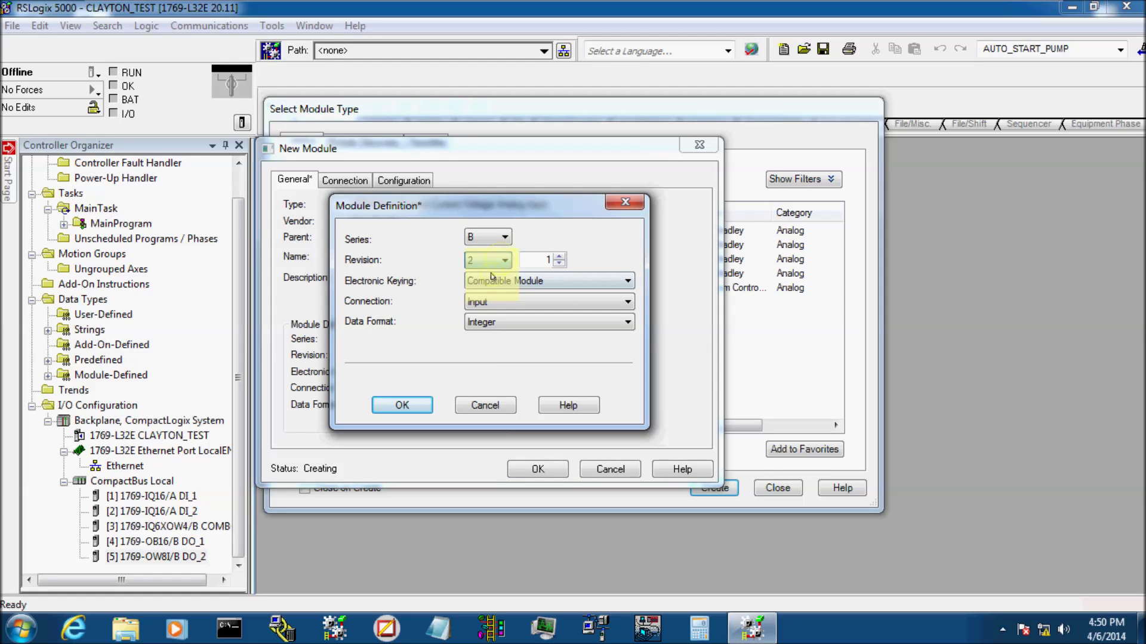
left_click(404, 406)
left_click(546, 350)
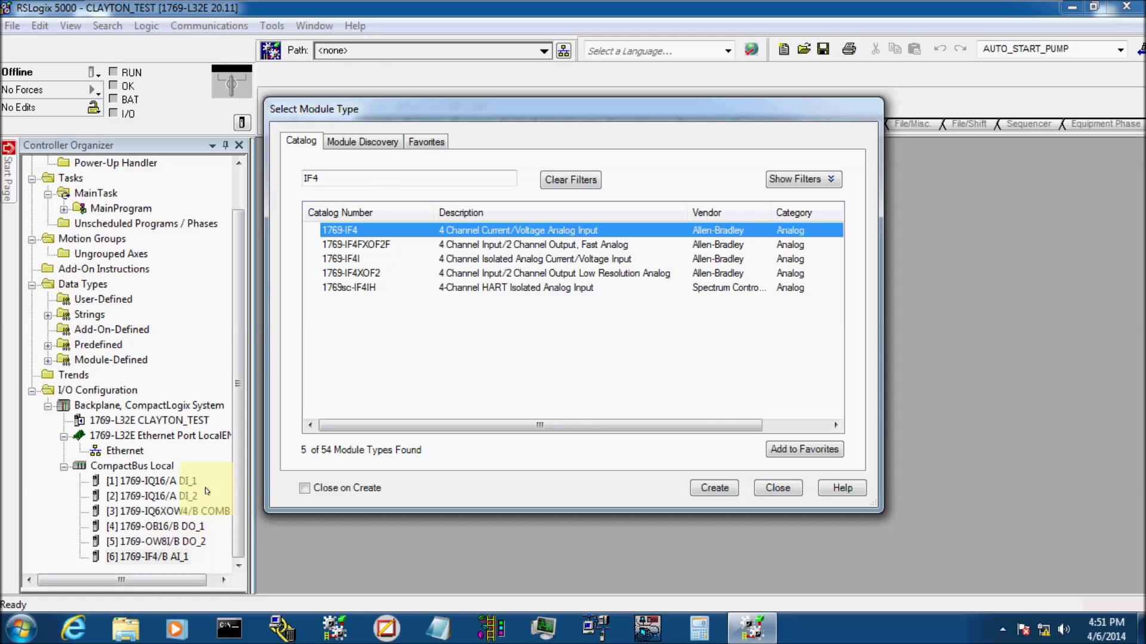
double_click(347, 179)
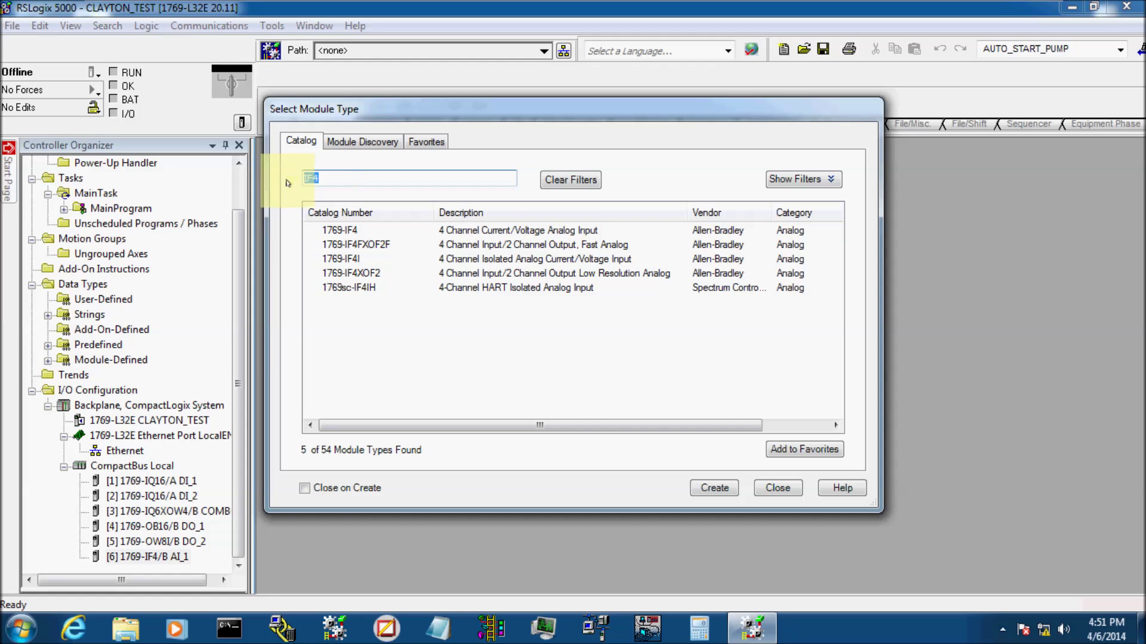
Filter the catalog for OF2 and start creating a 1769-OF2 analog output module
type("OF2")
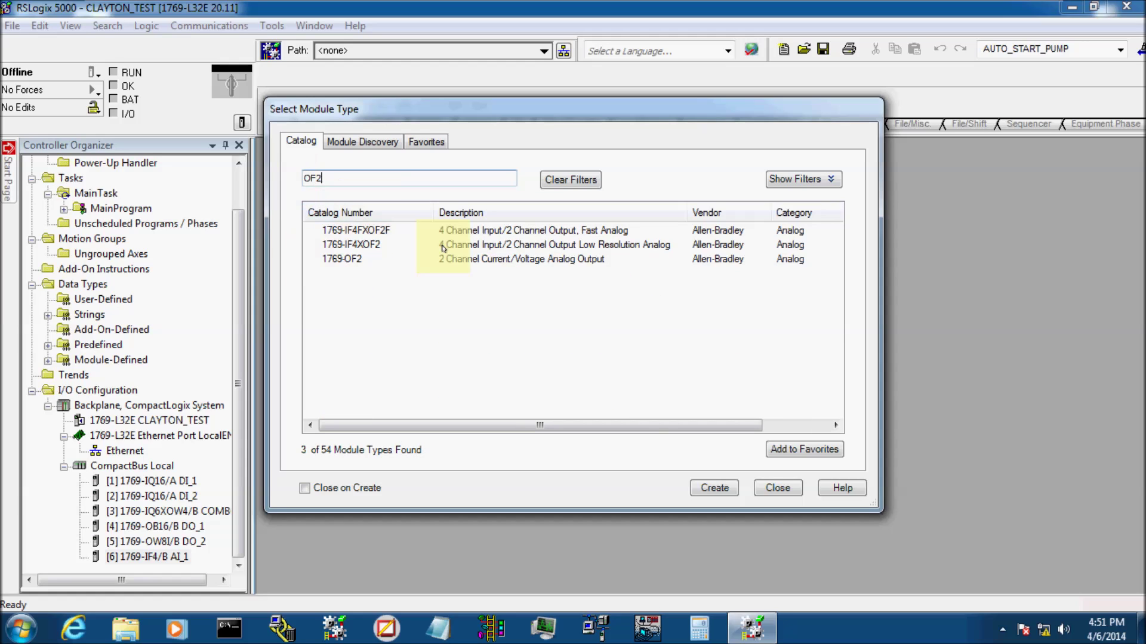
left_click(523, 261)
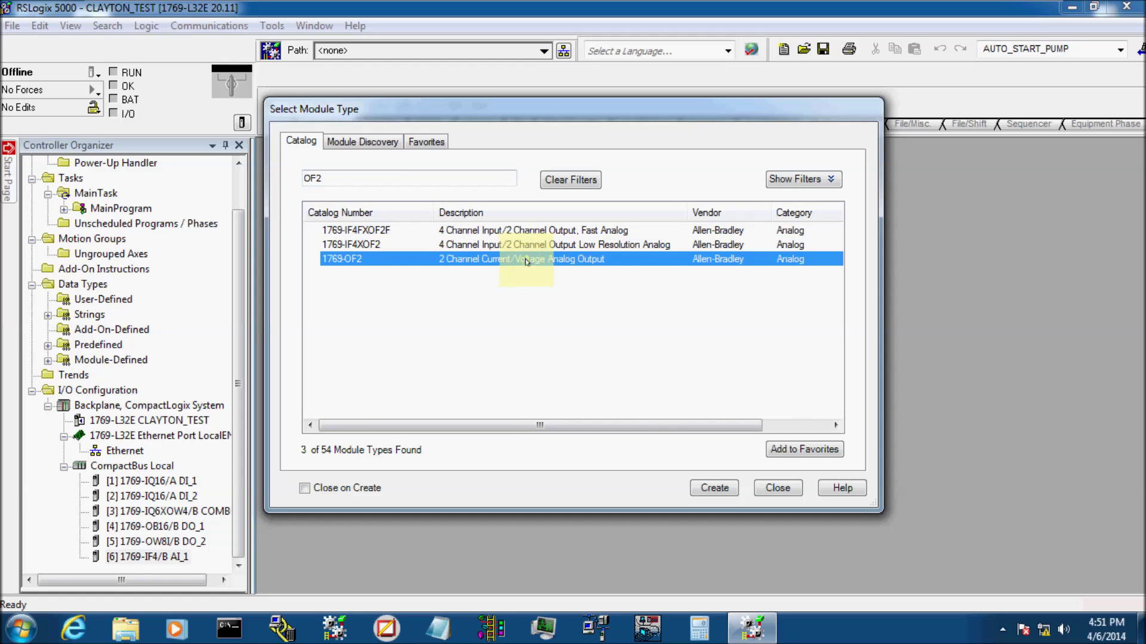
left_click(719, 490)
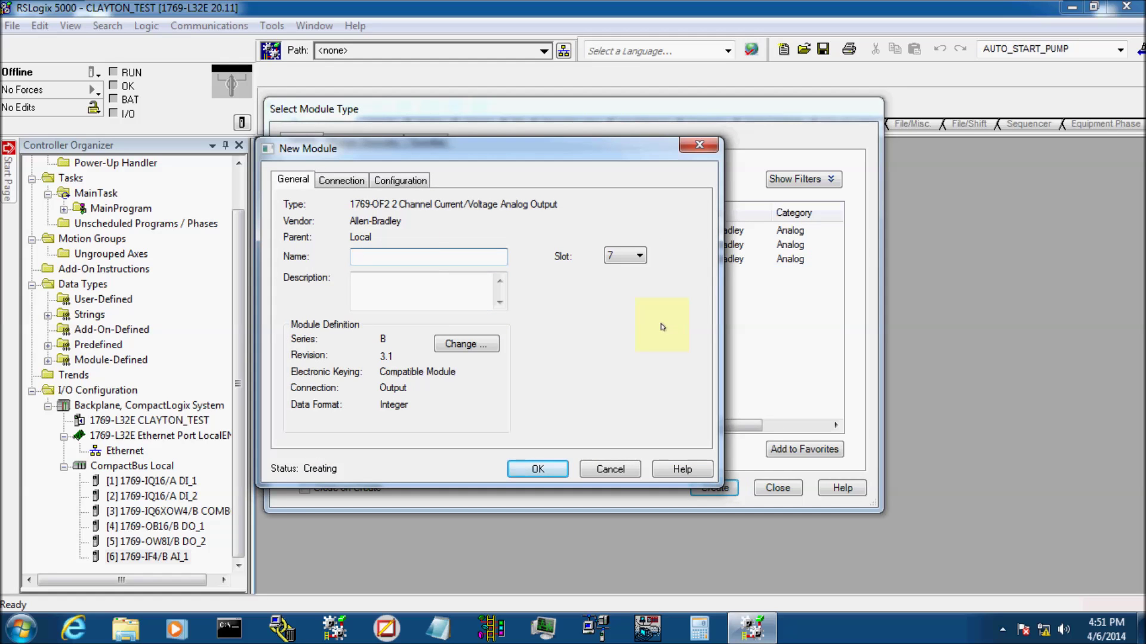
Name it AO_1, set major revision 2, and add it in slot 7
type("AO_1")
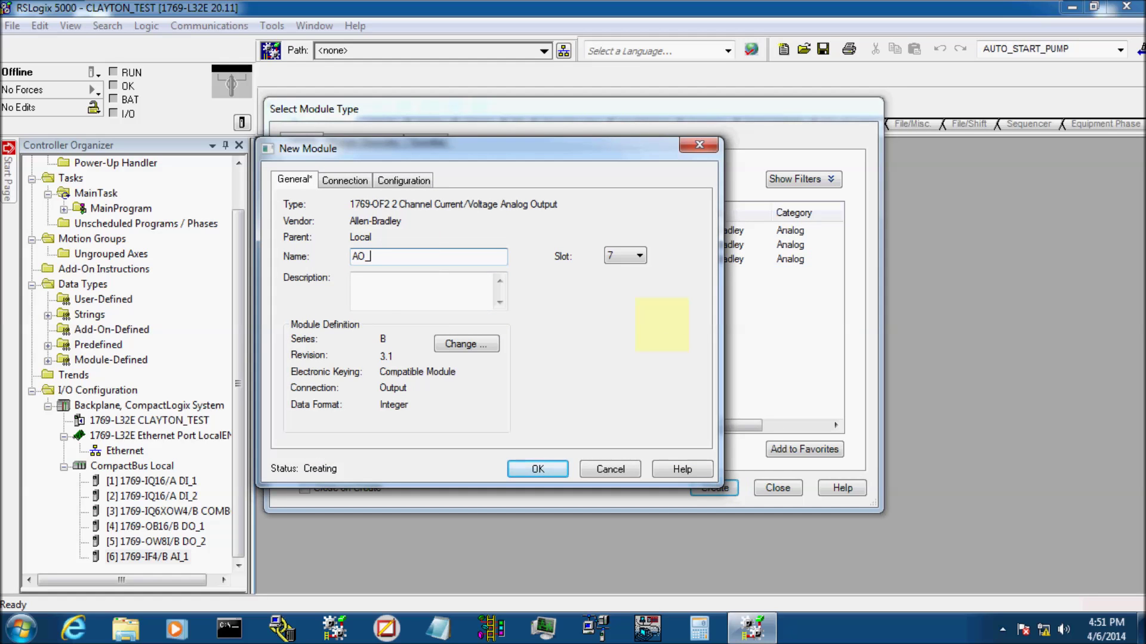
left_click(471, 349)
left_click(488, 260)
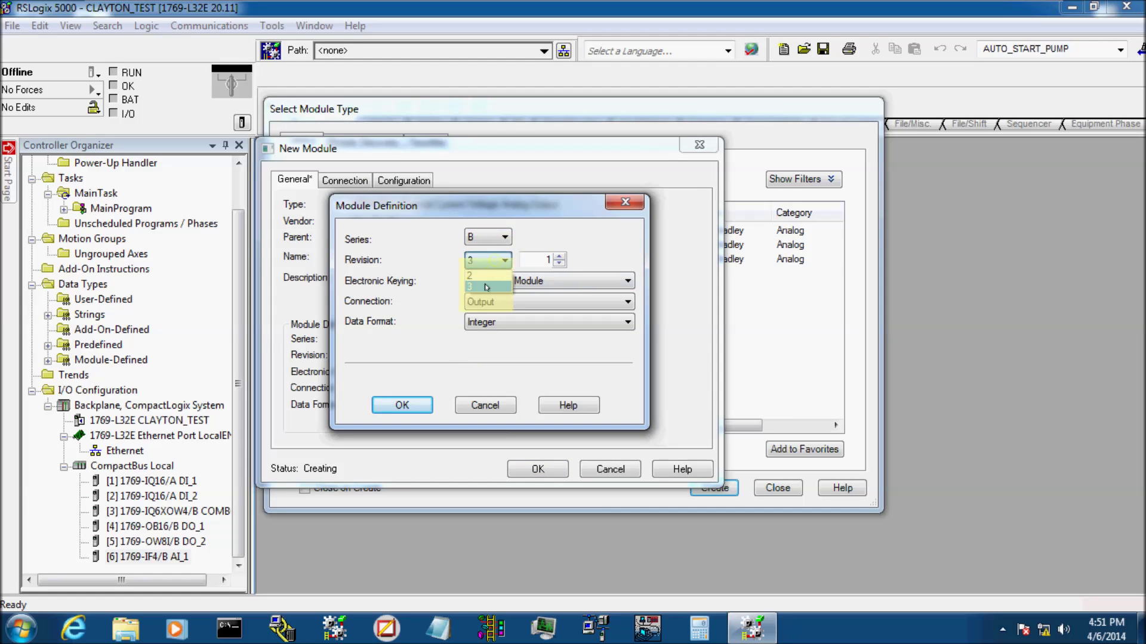
left_click(480, 275)
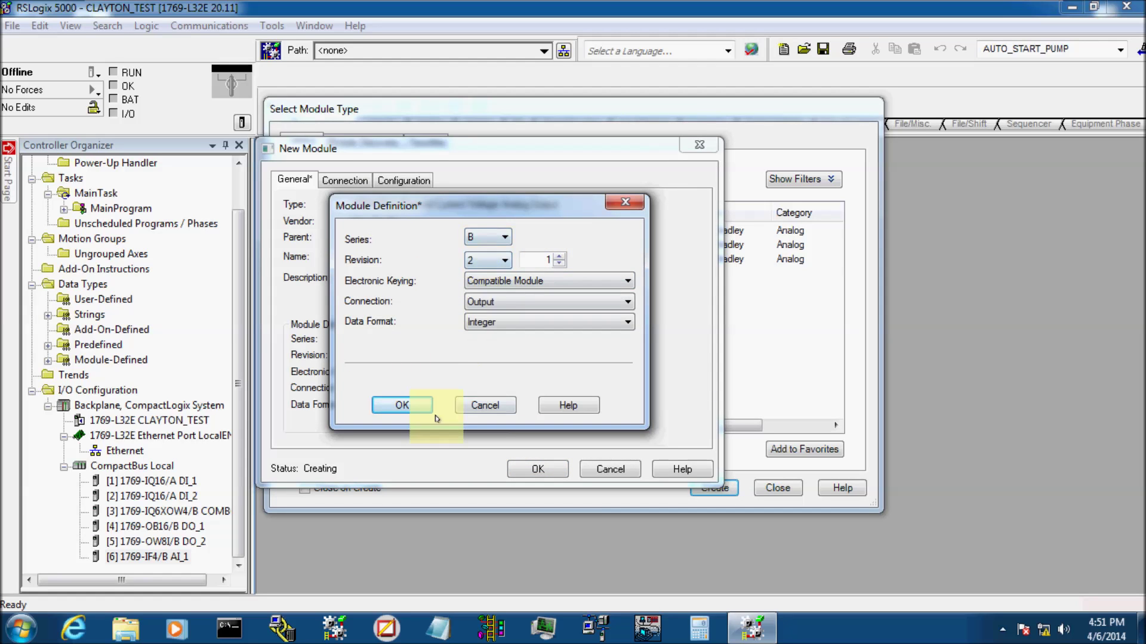
left_click(388, 401)
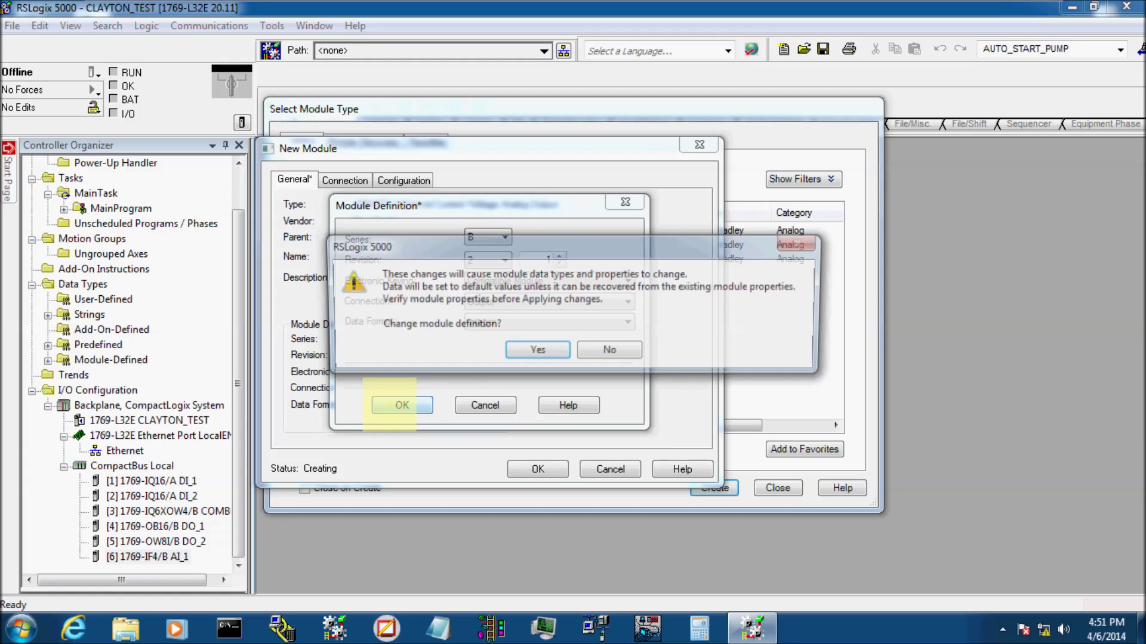
left_click(541, 347)
left_click(538, 469)
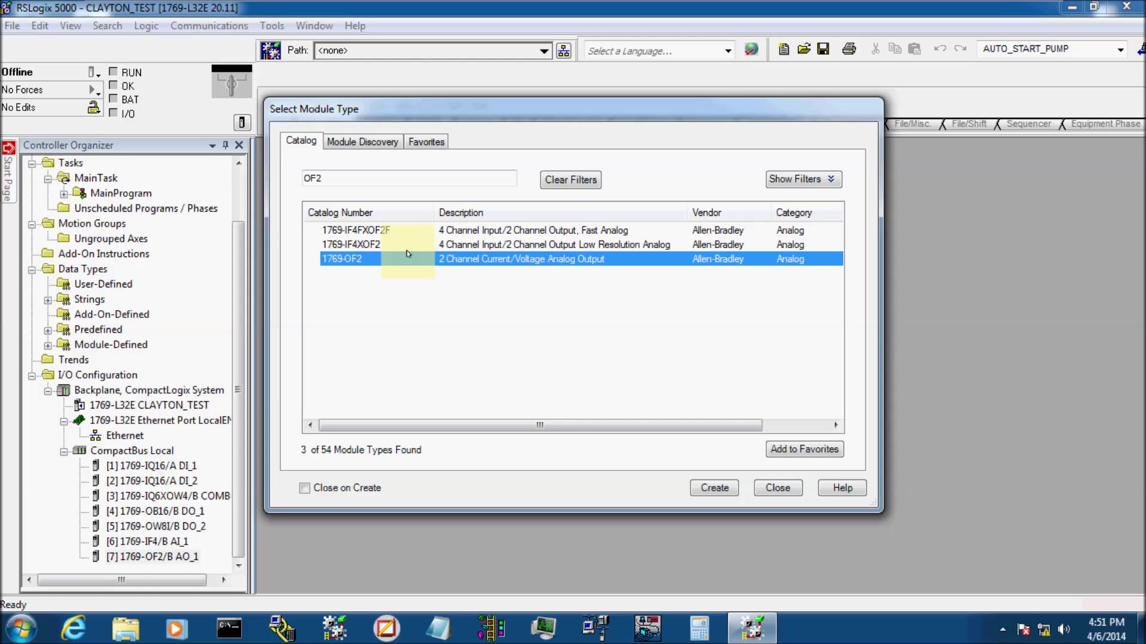
Replace the filter with SDN and create a 1769-SDN DeviceNet scanner module
left_click_drag(355, 179, 296, 175)
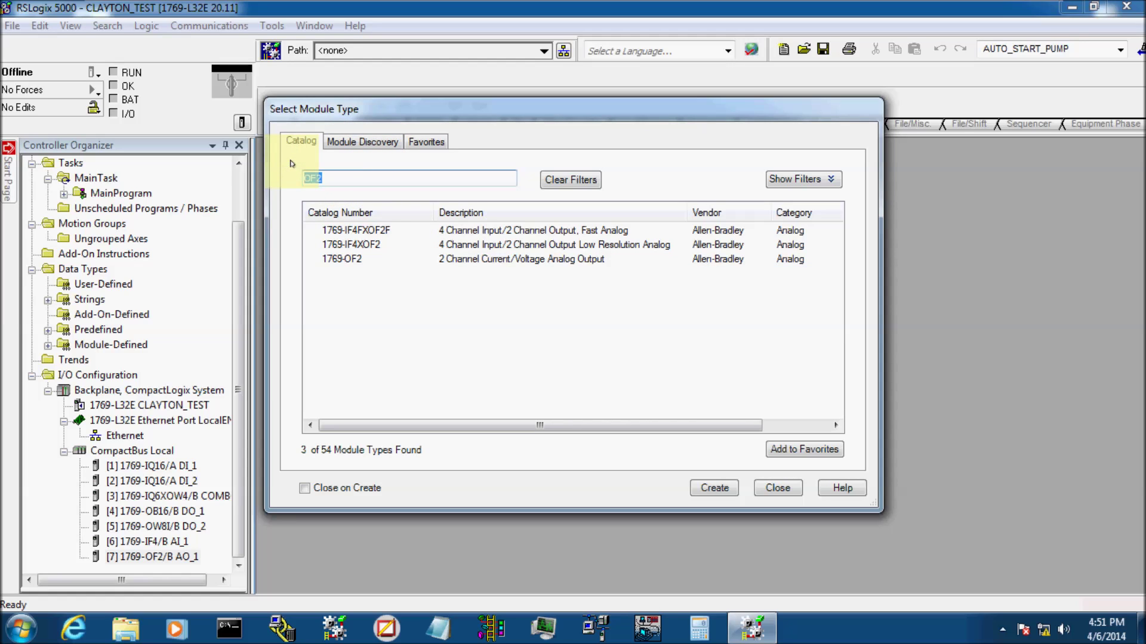
type("SDN")
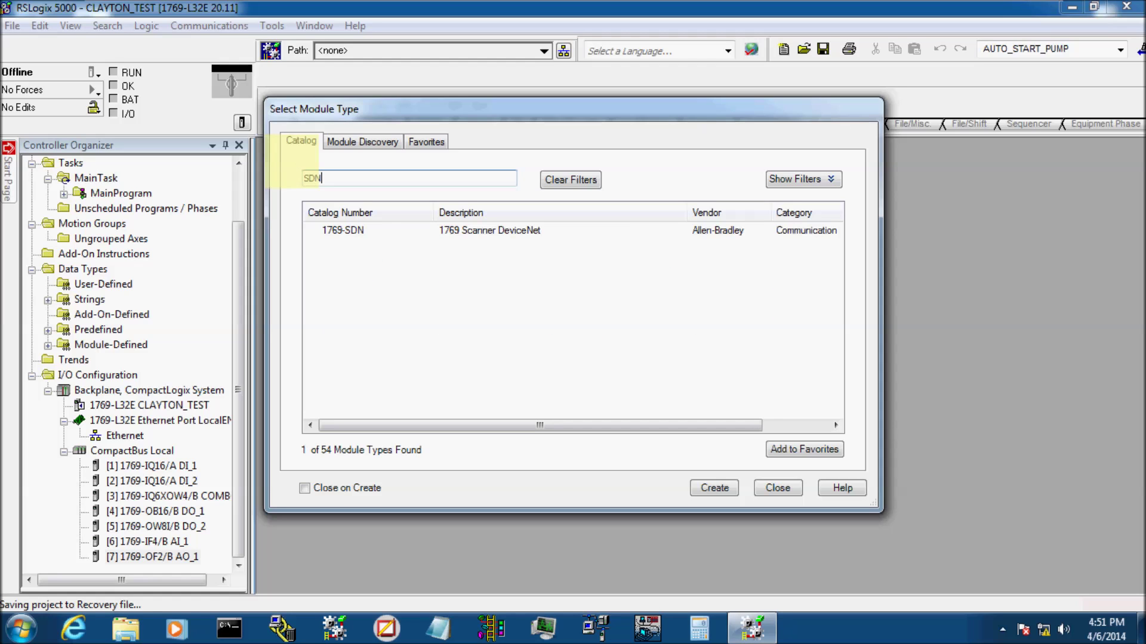
left_click(535, 233)
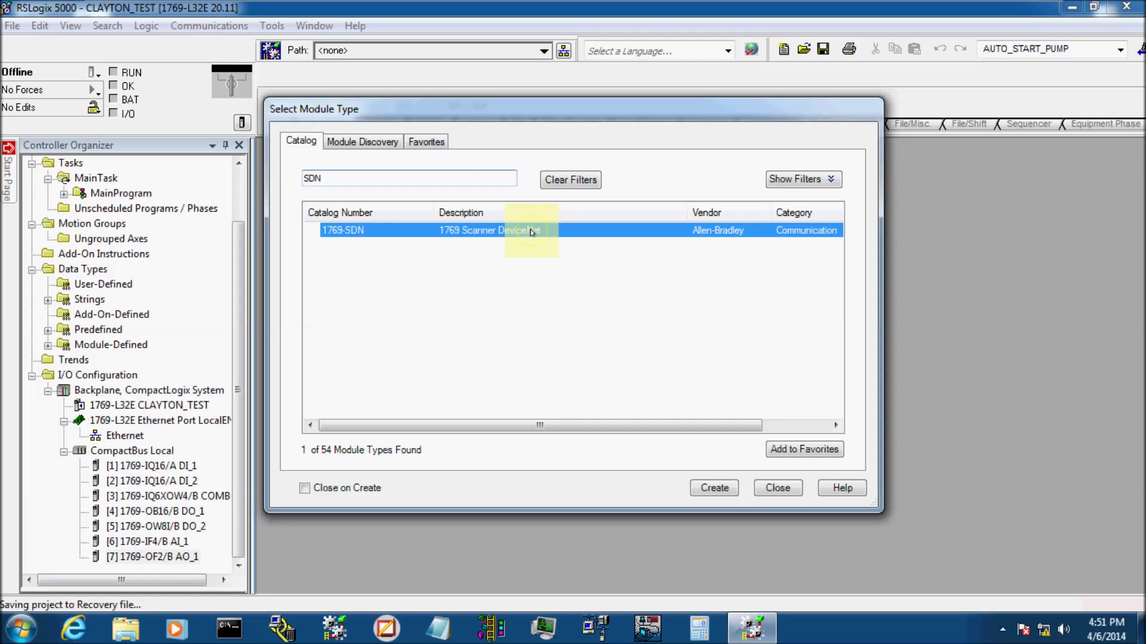
left_click(716, 488)
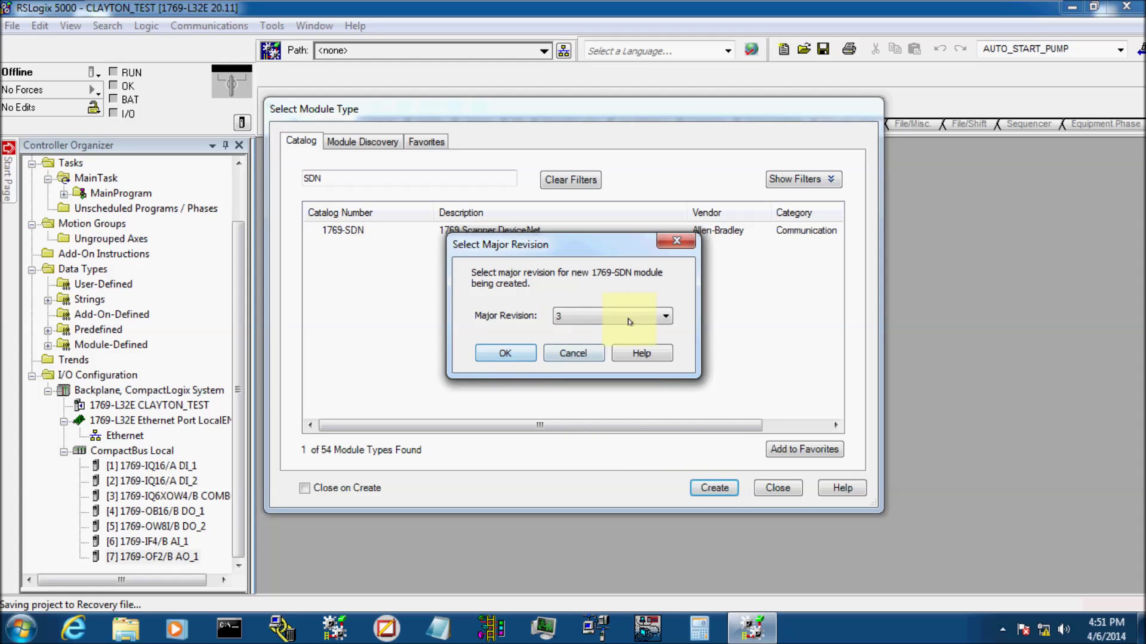
Give SCANNER major revision 2 with Compatible Keying and finish creating it in slot 8
left_click(651, 315)
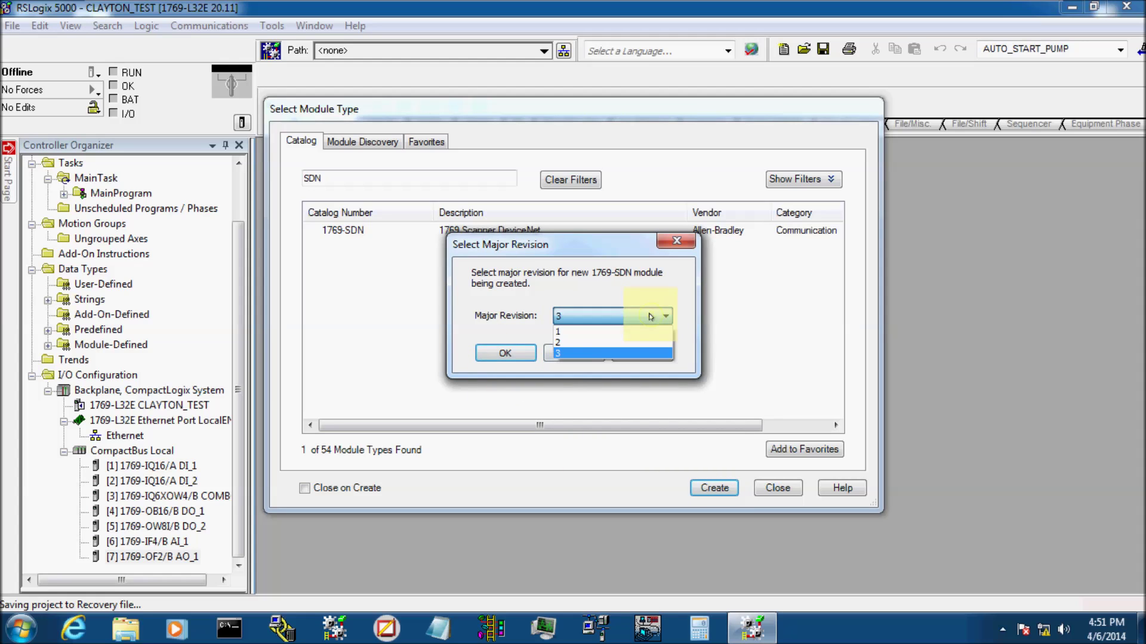
left_click(560, 342)
left_click(505, 353)
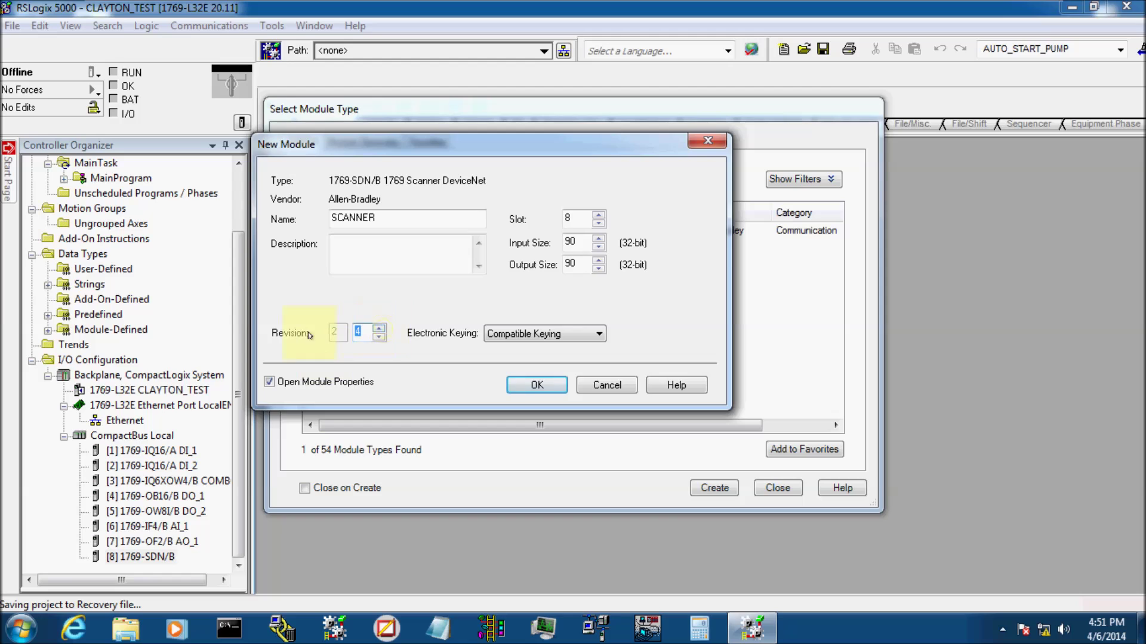
left_click(539, 334)
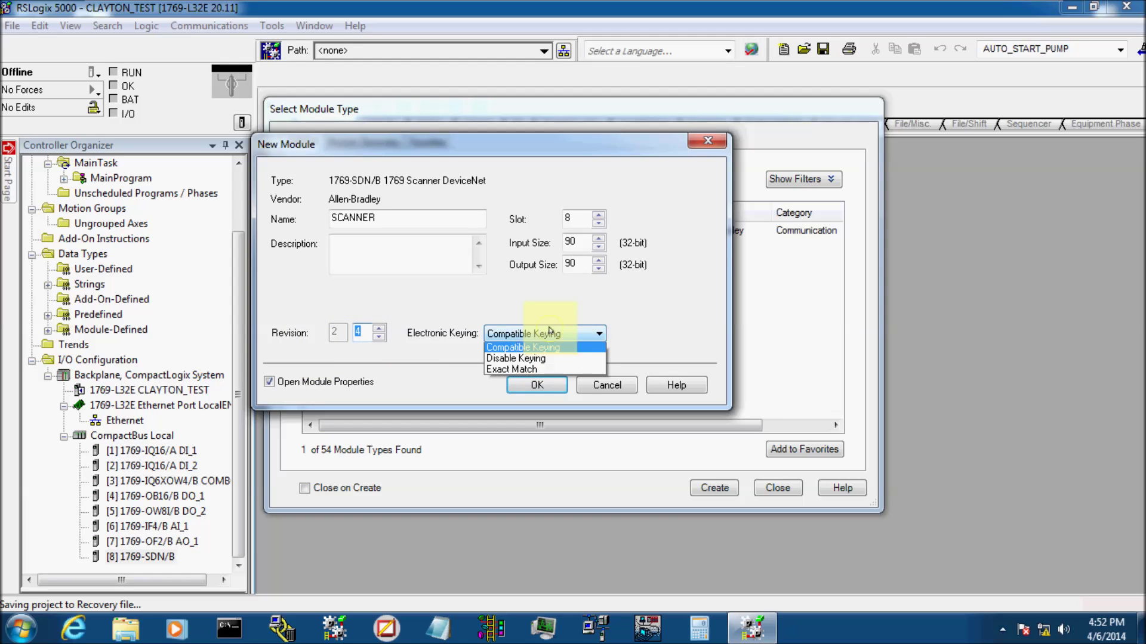
left_click(538, 349)
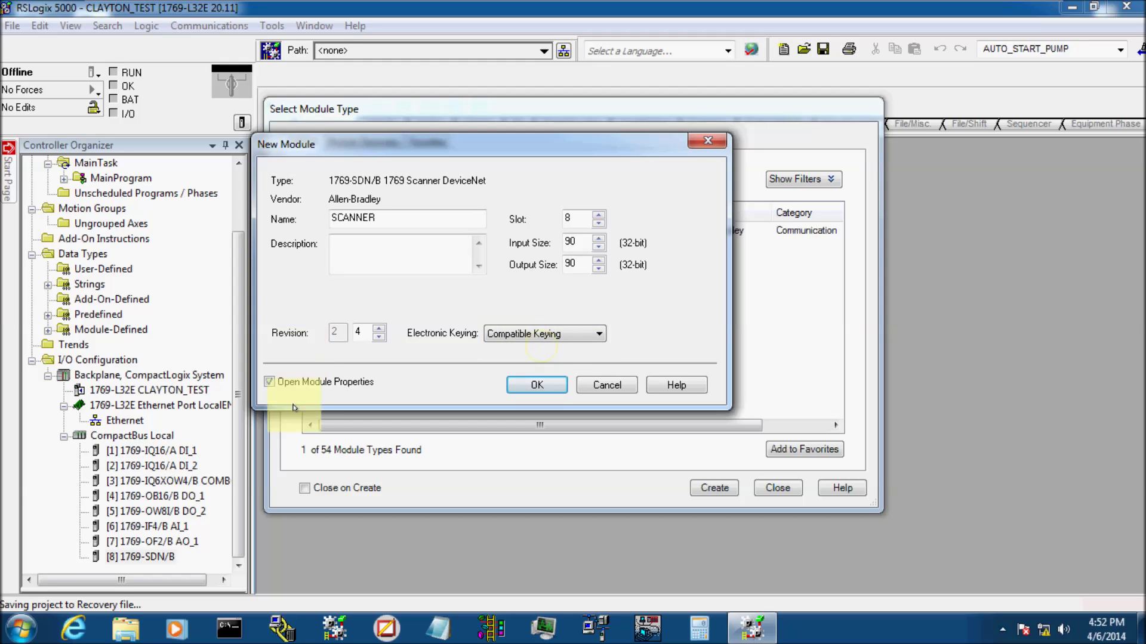
left_click(538, 385)
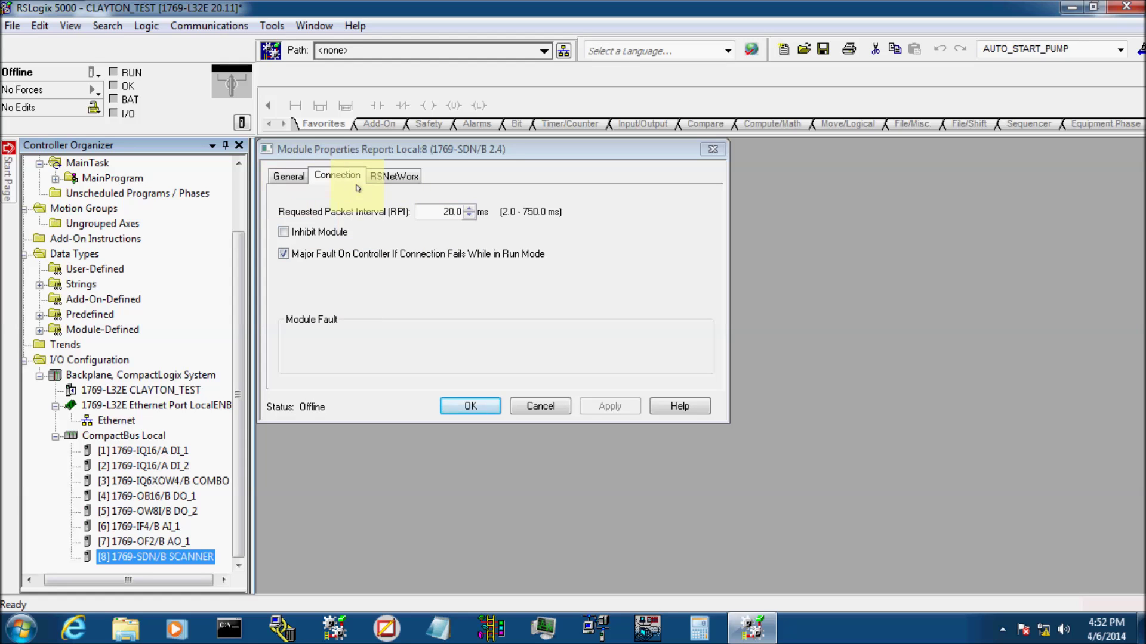
Review the scanner's General, Connection and RSNetWorx tabs, then close its properties with OK
left_click(283, 179)
left_click(336, 175)
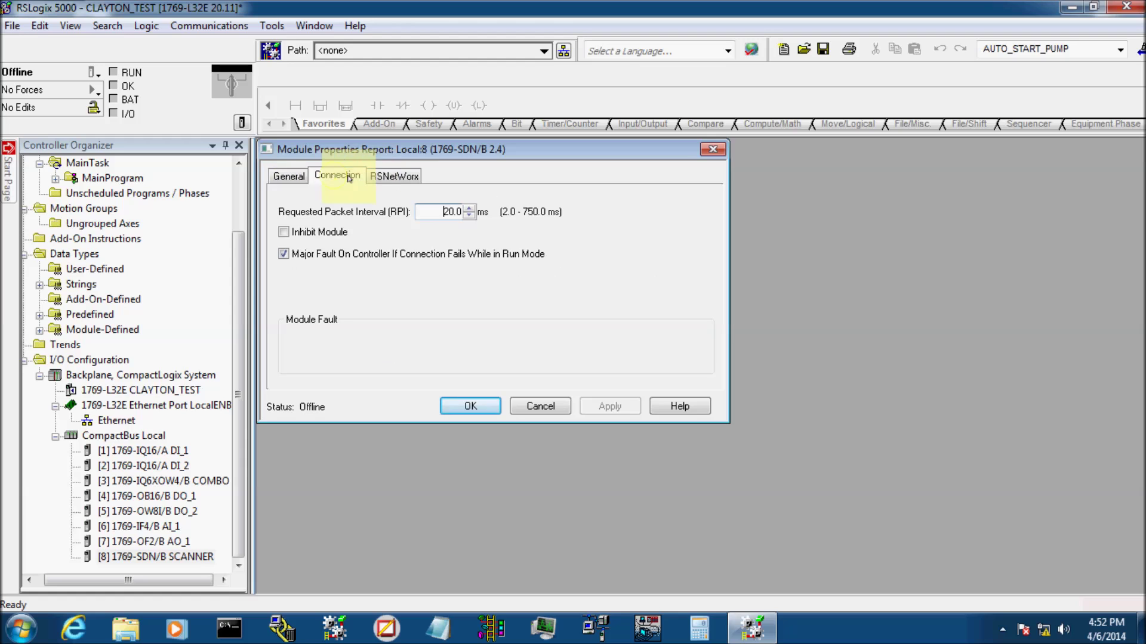
left_click(387, 177)
left_click(337, 176)
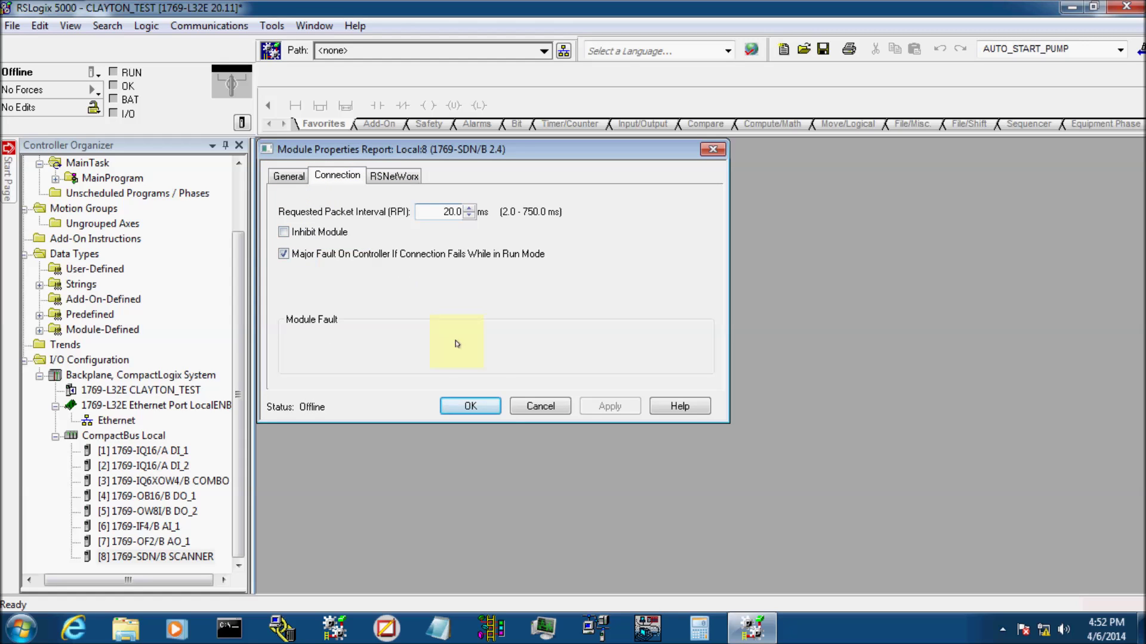
left_click(475, 406)
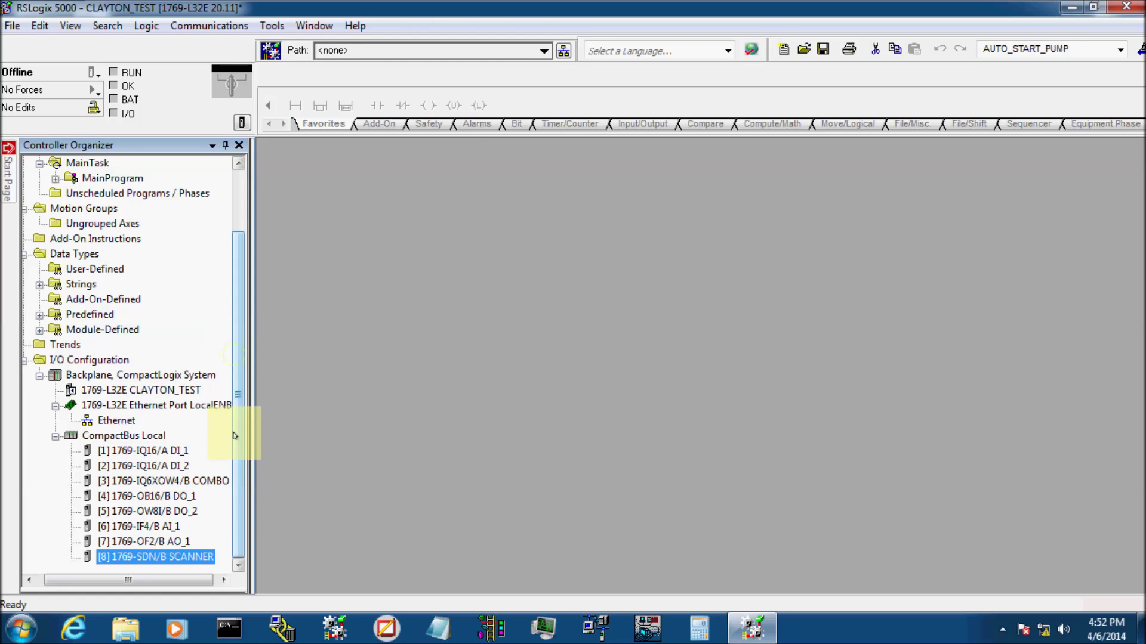
Collapse the CompactBus Local branch and choose File > Save As for CLAYTON_TEST
left_click(115, 436)
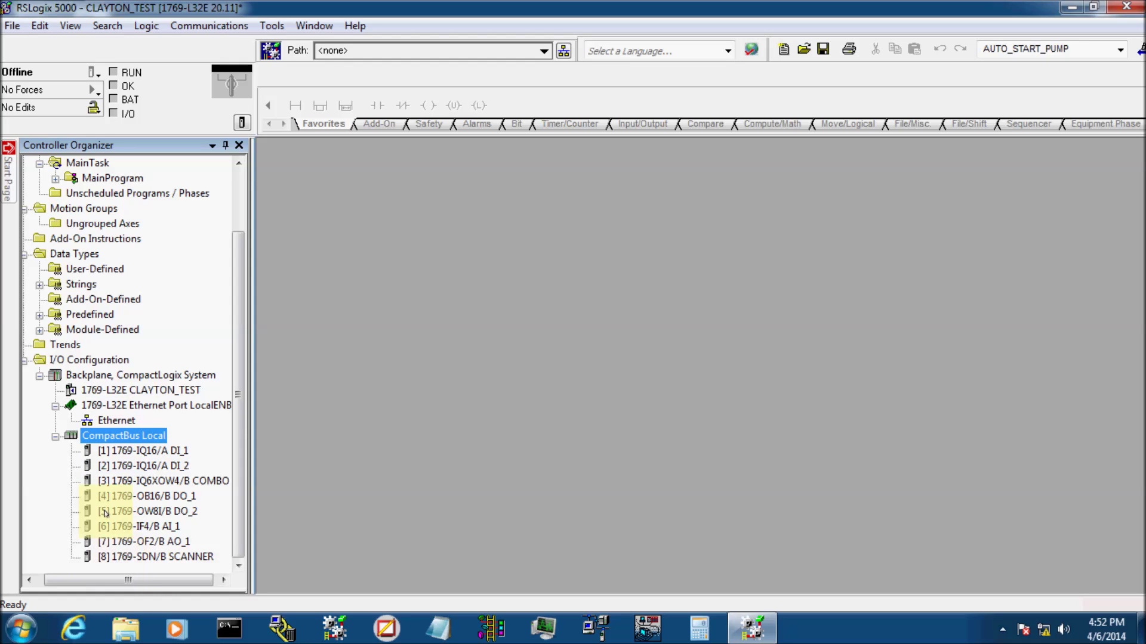
left_click(53, 436)
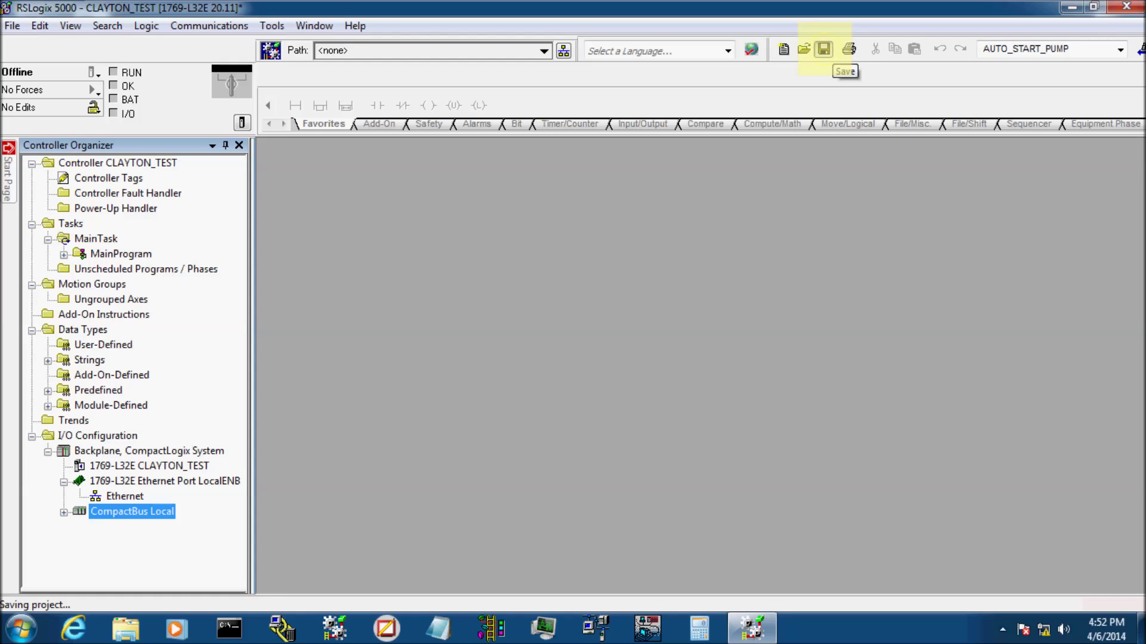
left_click(13, 25)
left_click(43, 123)
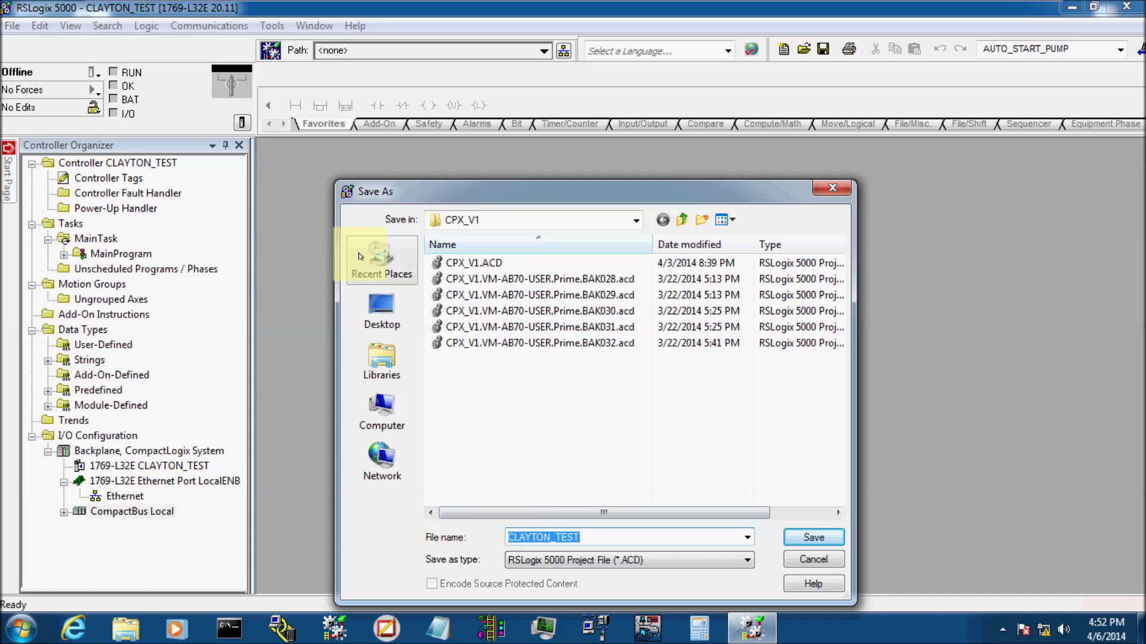
Save CLAYTON_TEST into the Desktop Clayton\DEMO folder
left_click(381, 313)
double_click(634, 261)
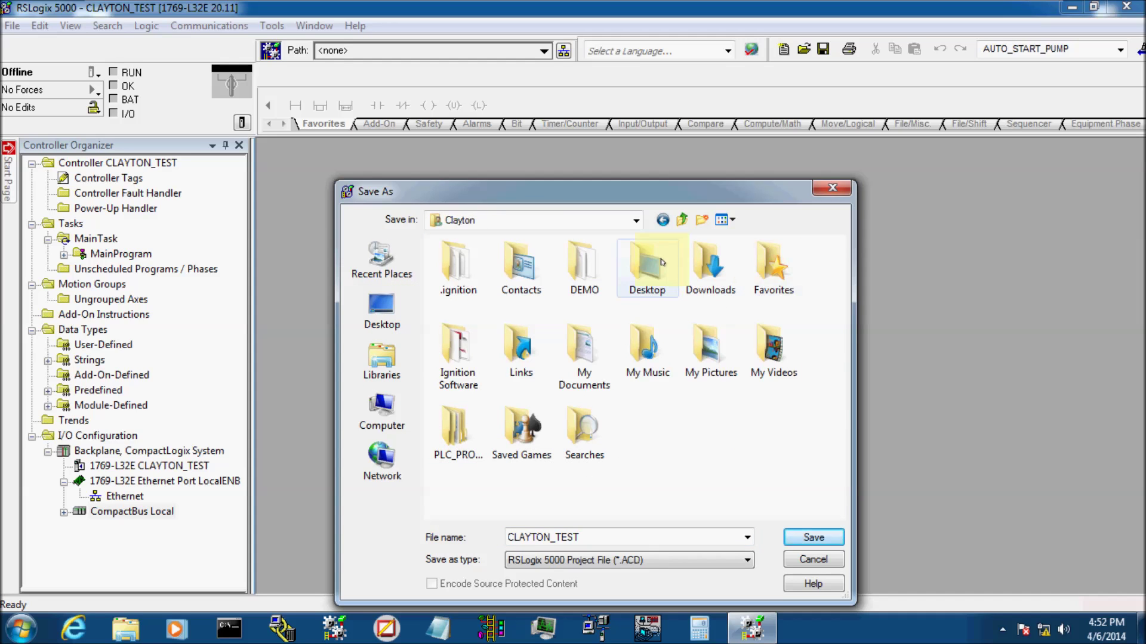
double_click(585, 266)
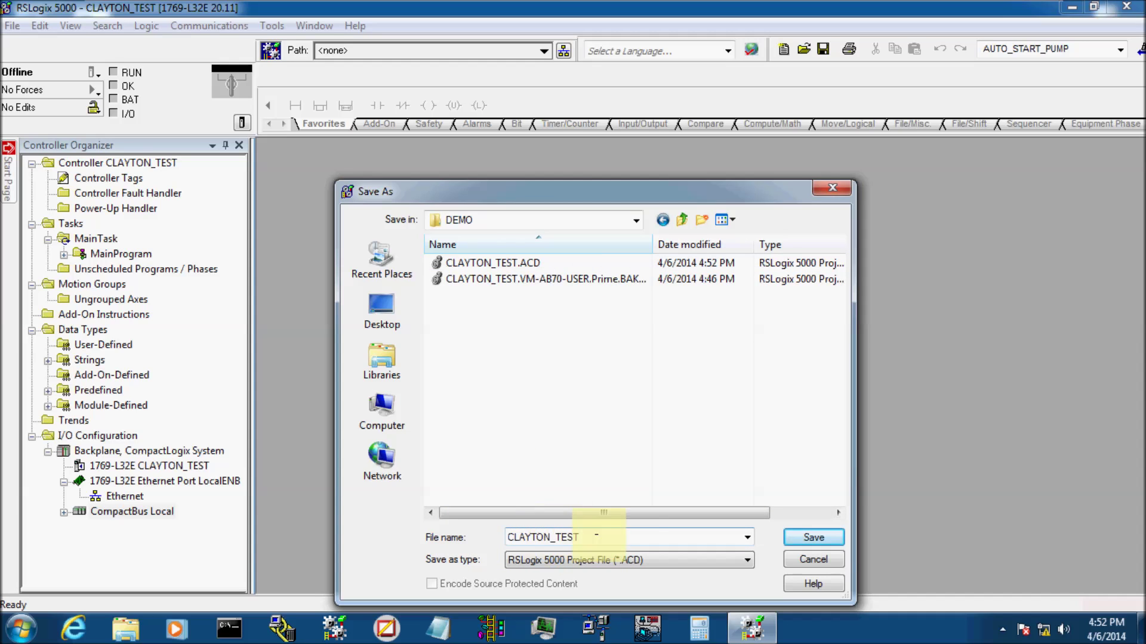
left_click(822, 538)
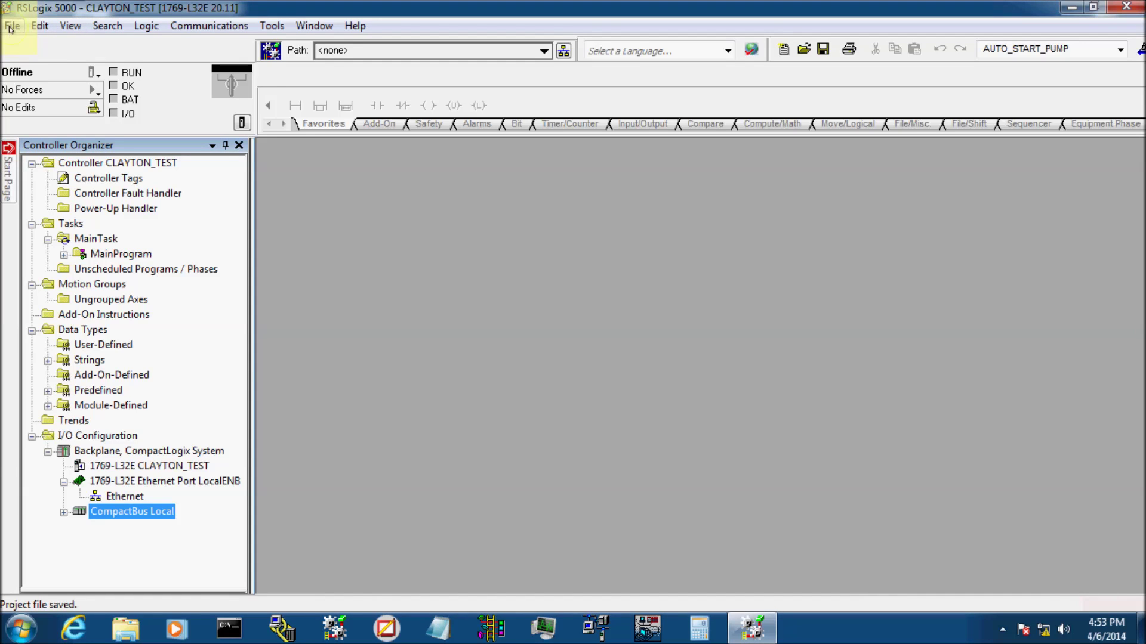
left_click(10, 27)
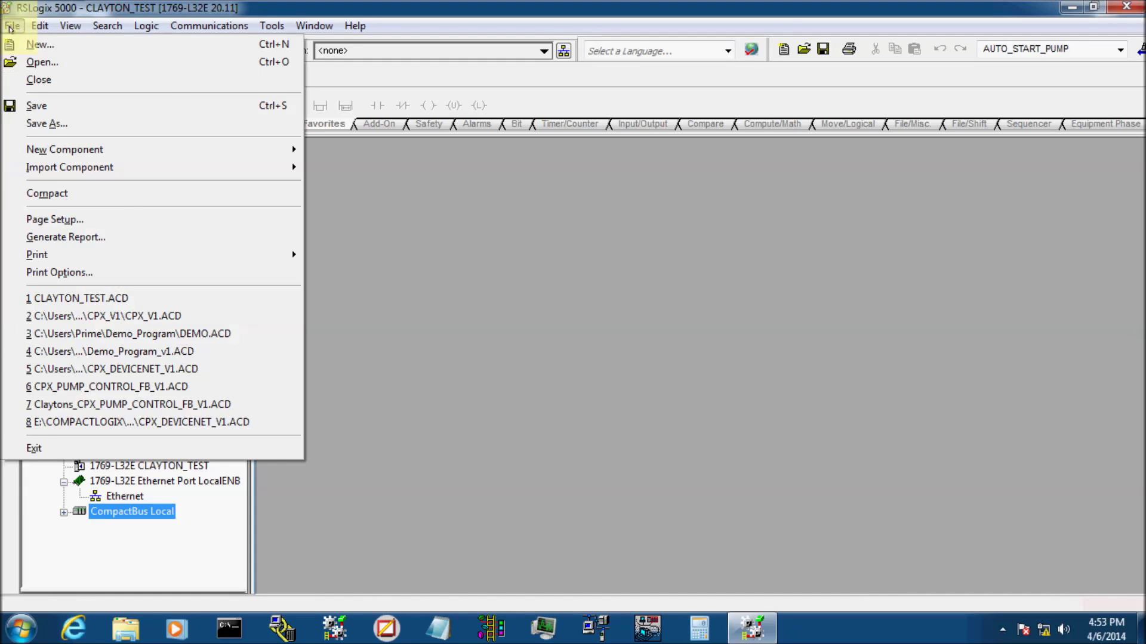
left_click(35, 123)
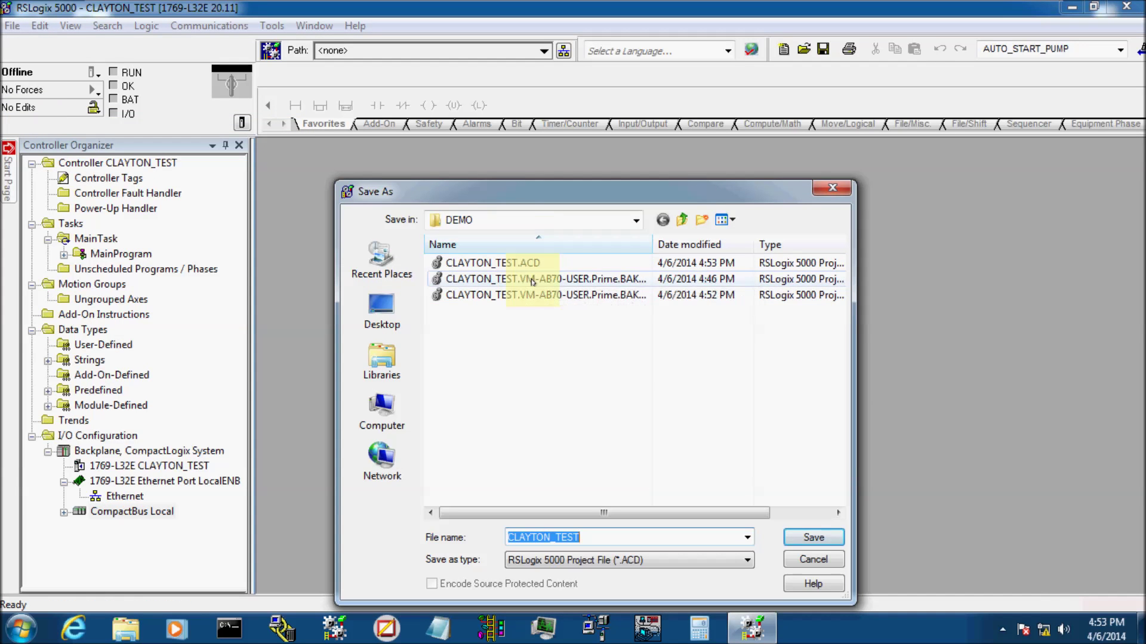
double_click(650, 233)
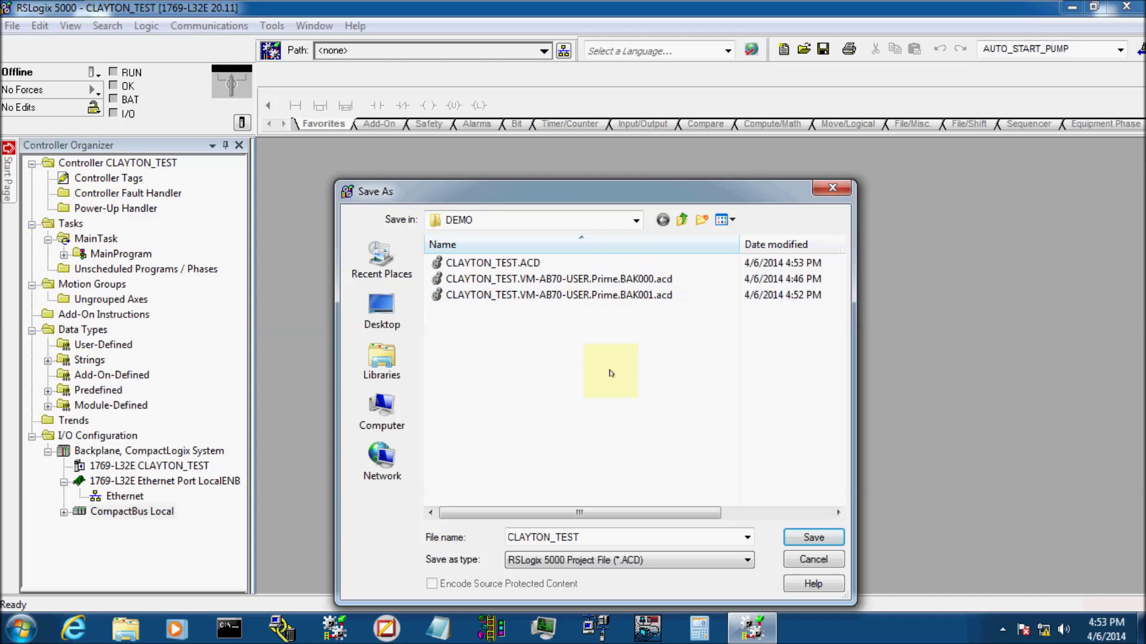
left_click(814, 560)
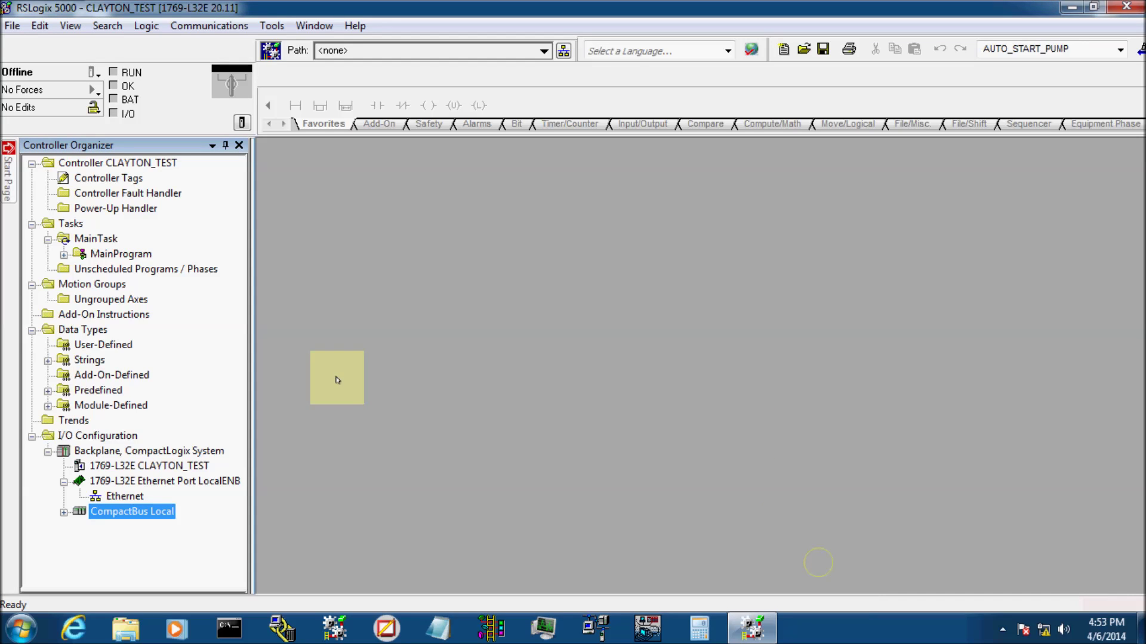
Expand CompactBus Local and select the slot 8 1769-SDN/B SCANNER module
left_click(64, 511)
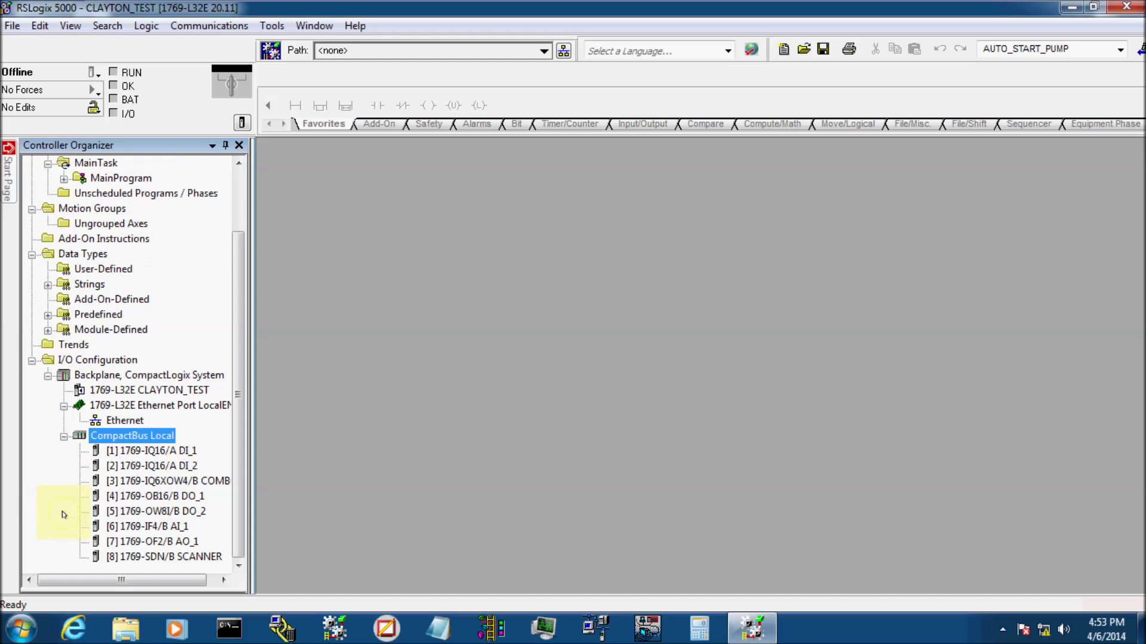
left_click(155, 557)
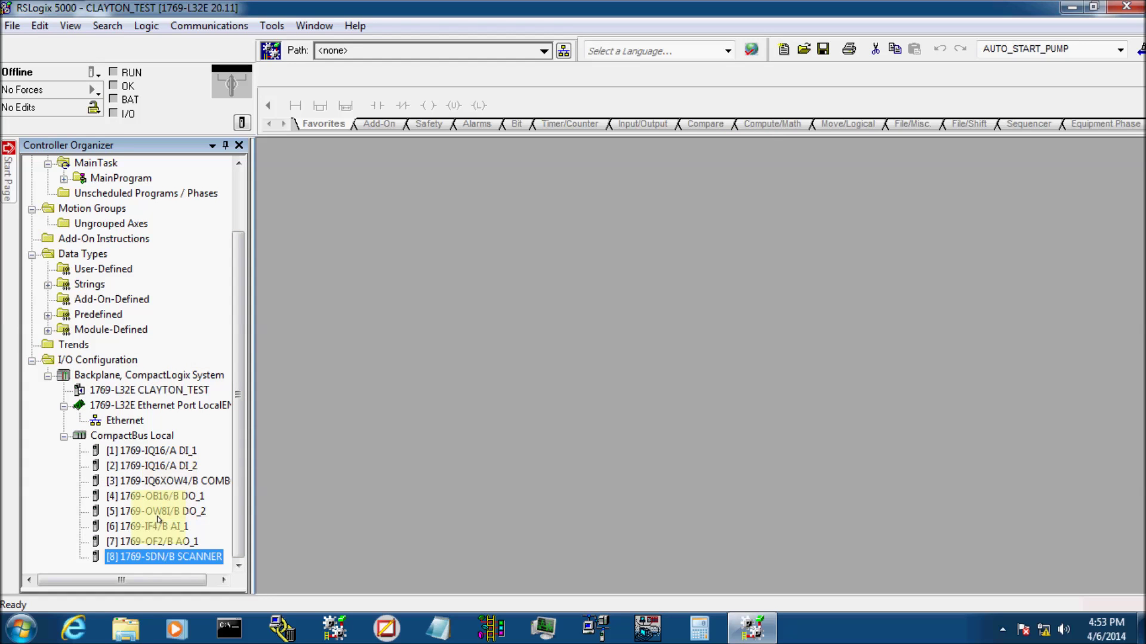
mouse_move(807, 6)
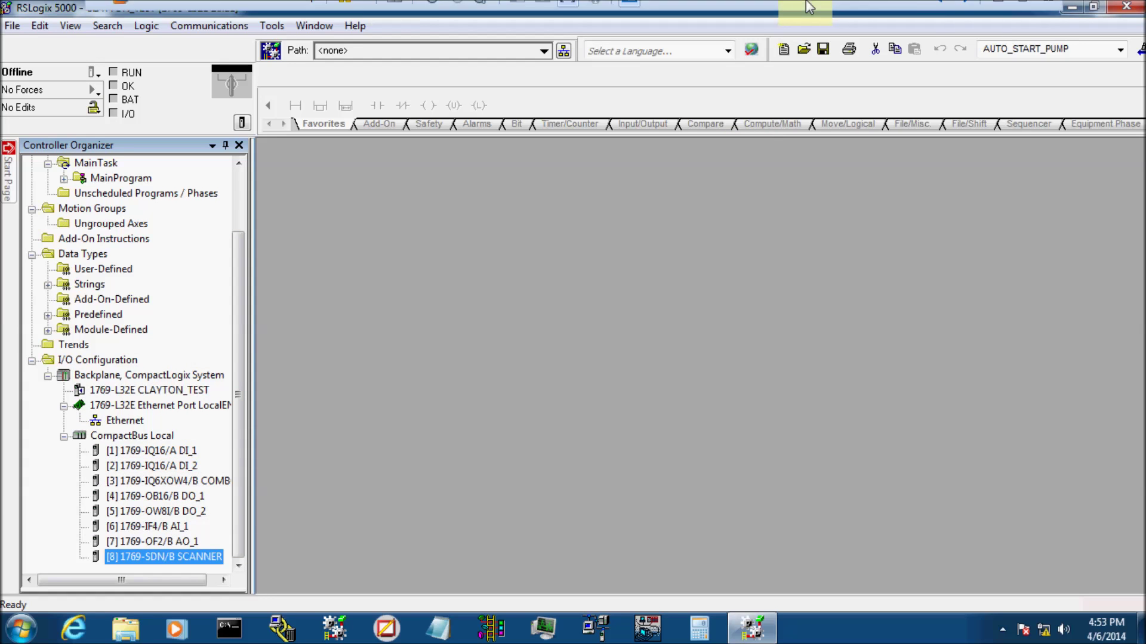